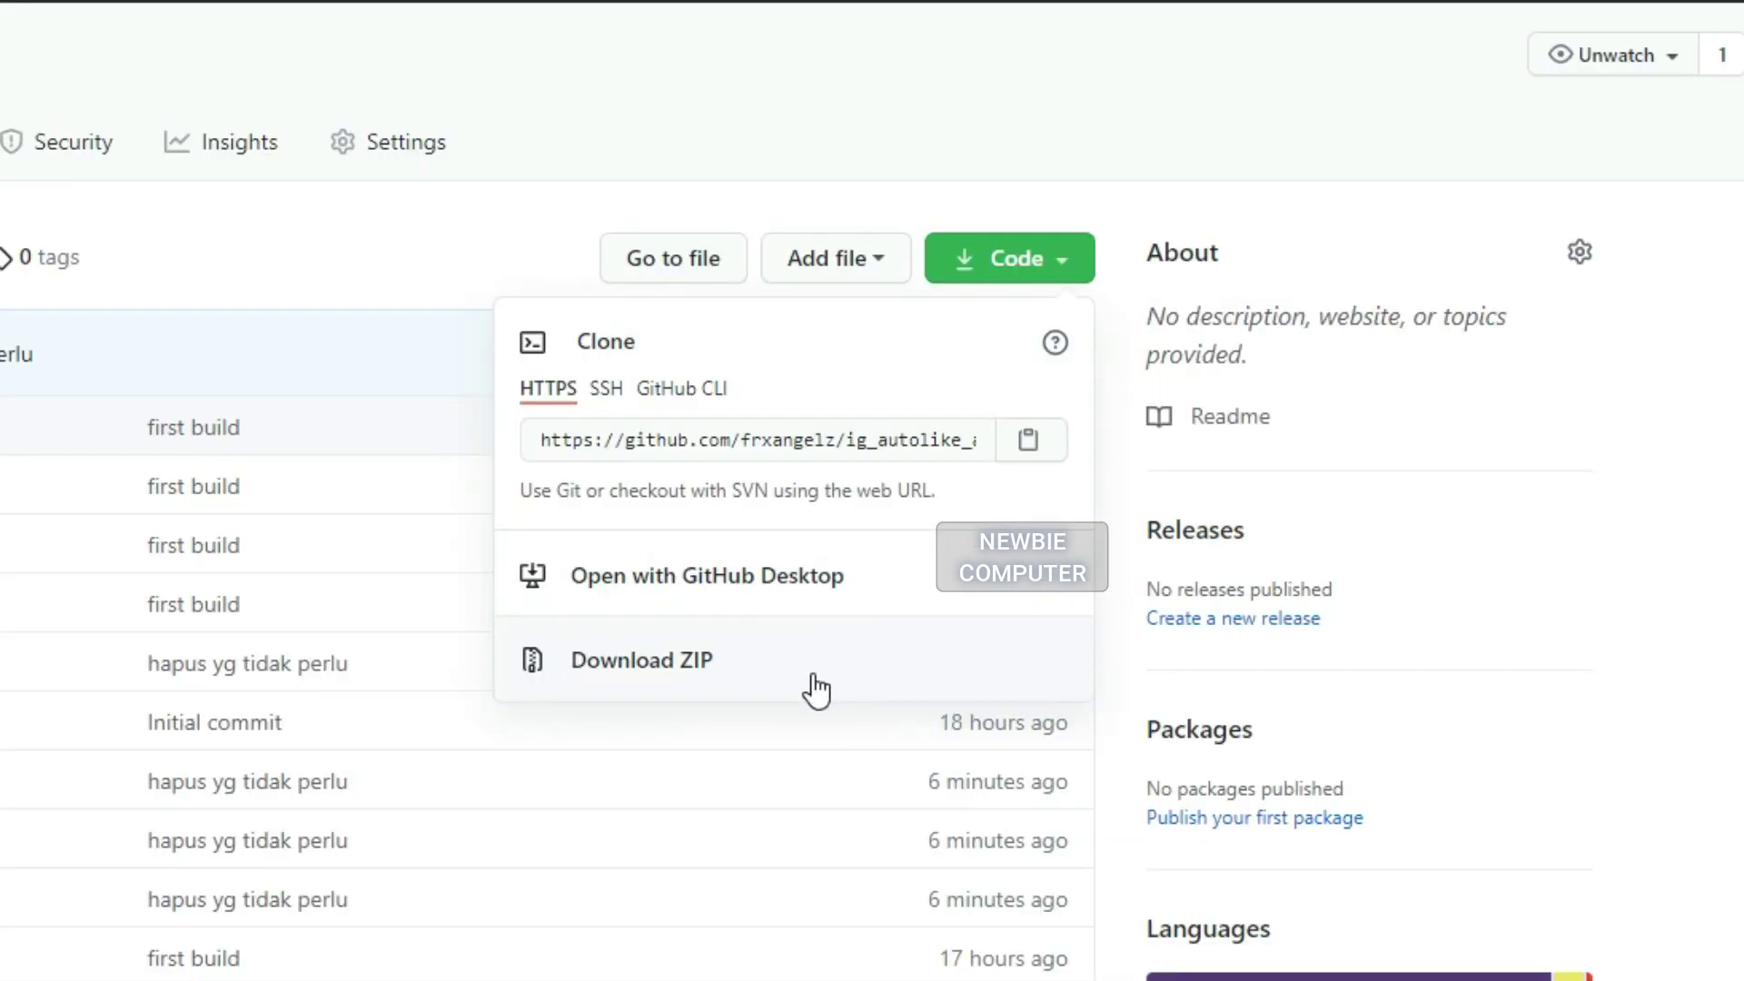
# Step: Download the ig_autolike_and_comment repository as a ZIP and show the file in its folder
pyautogui.click(815, 688)
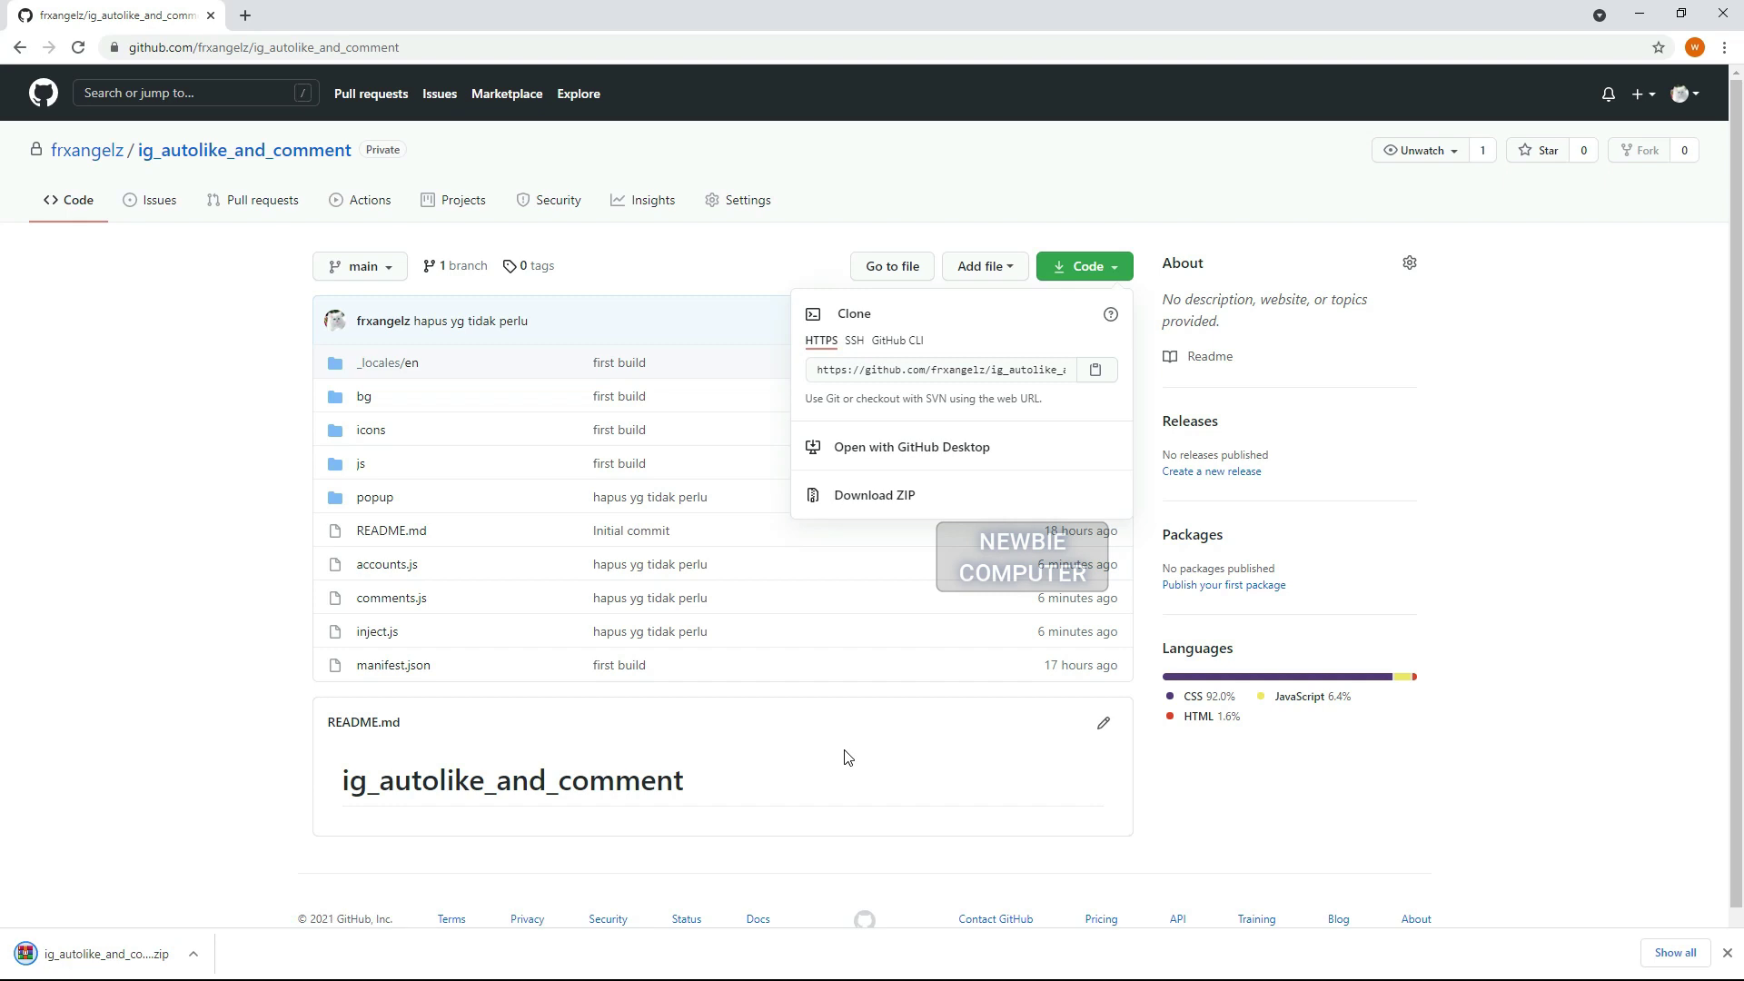
pyautogui.click(194, 953)
pyautogui.click(230, 902)
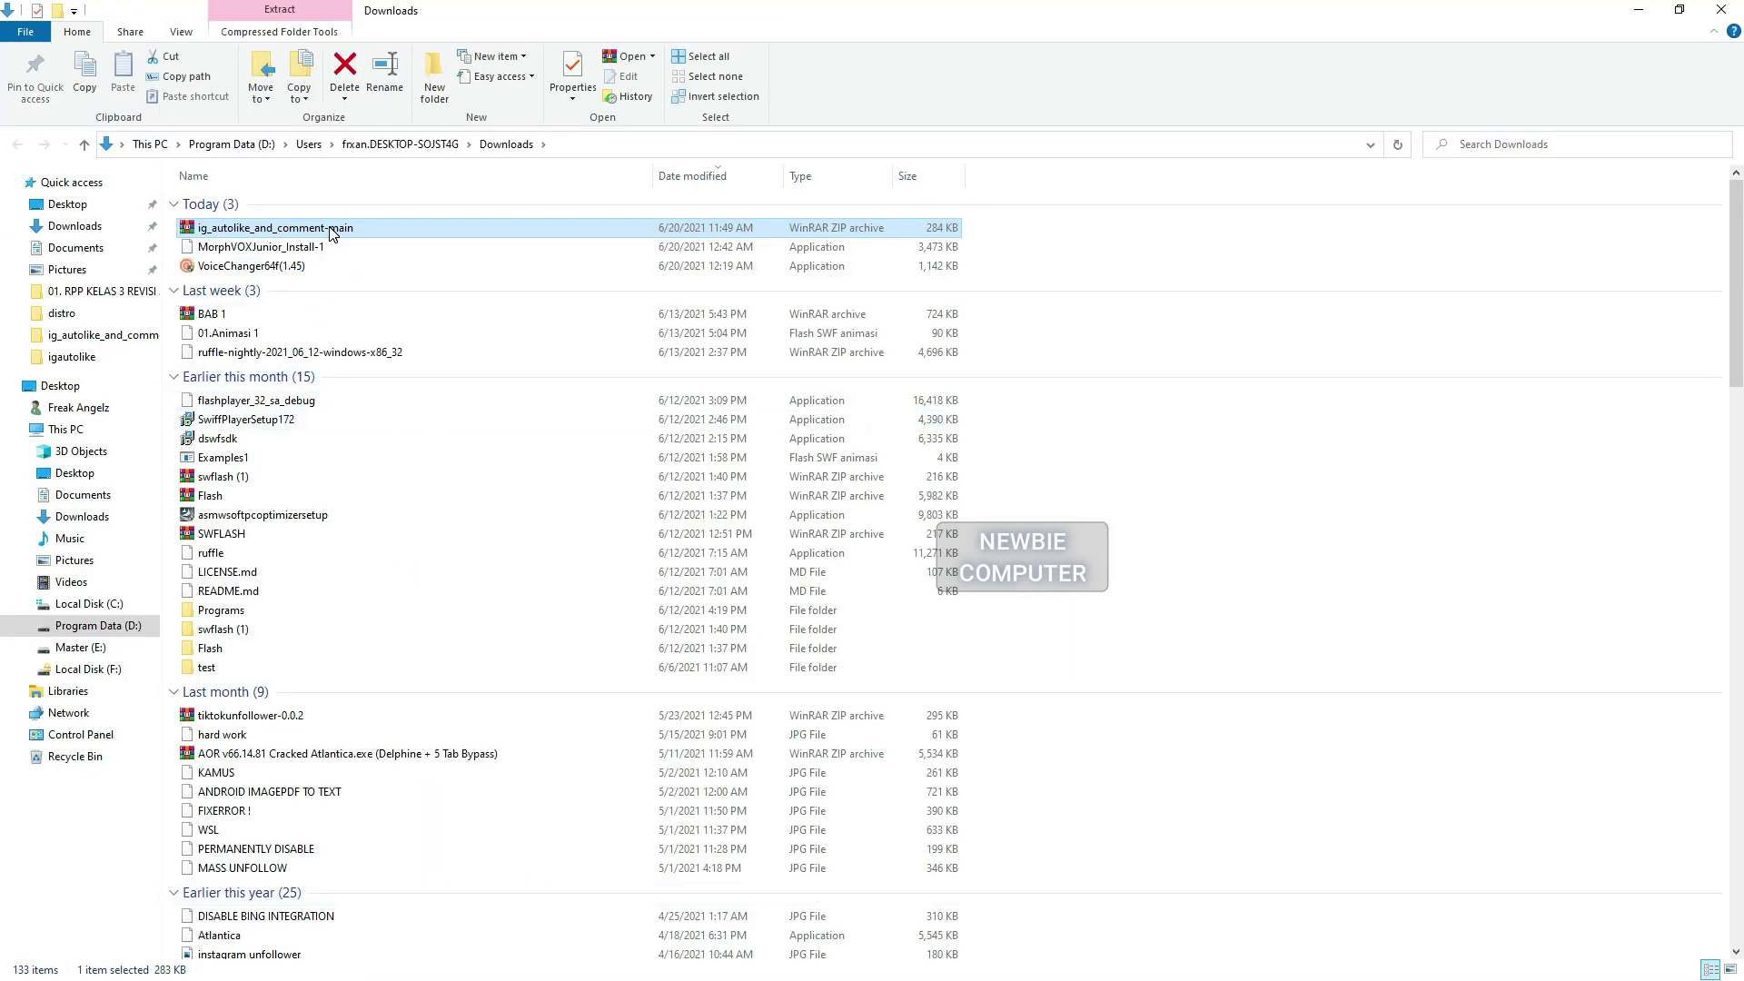
# Step: Copy the downloaded ZIP into the empty temp folder on Master (E:)
pyautogui.rightClick(332, 228)
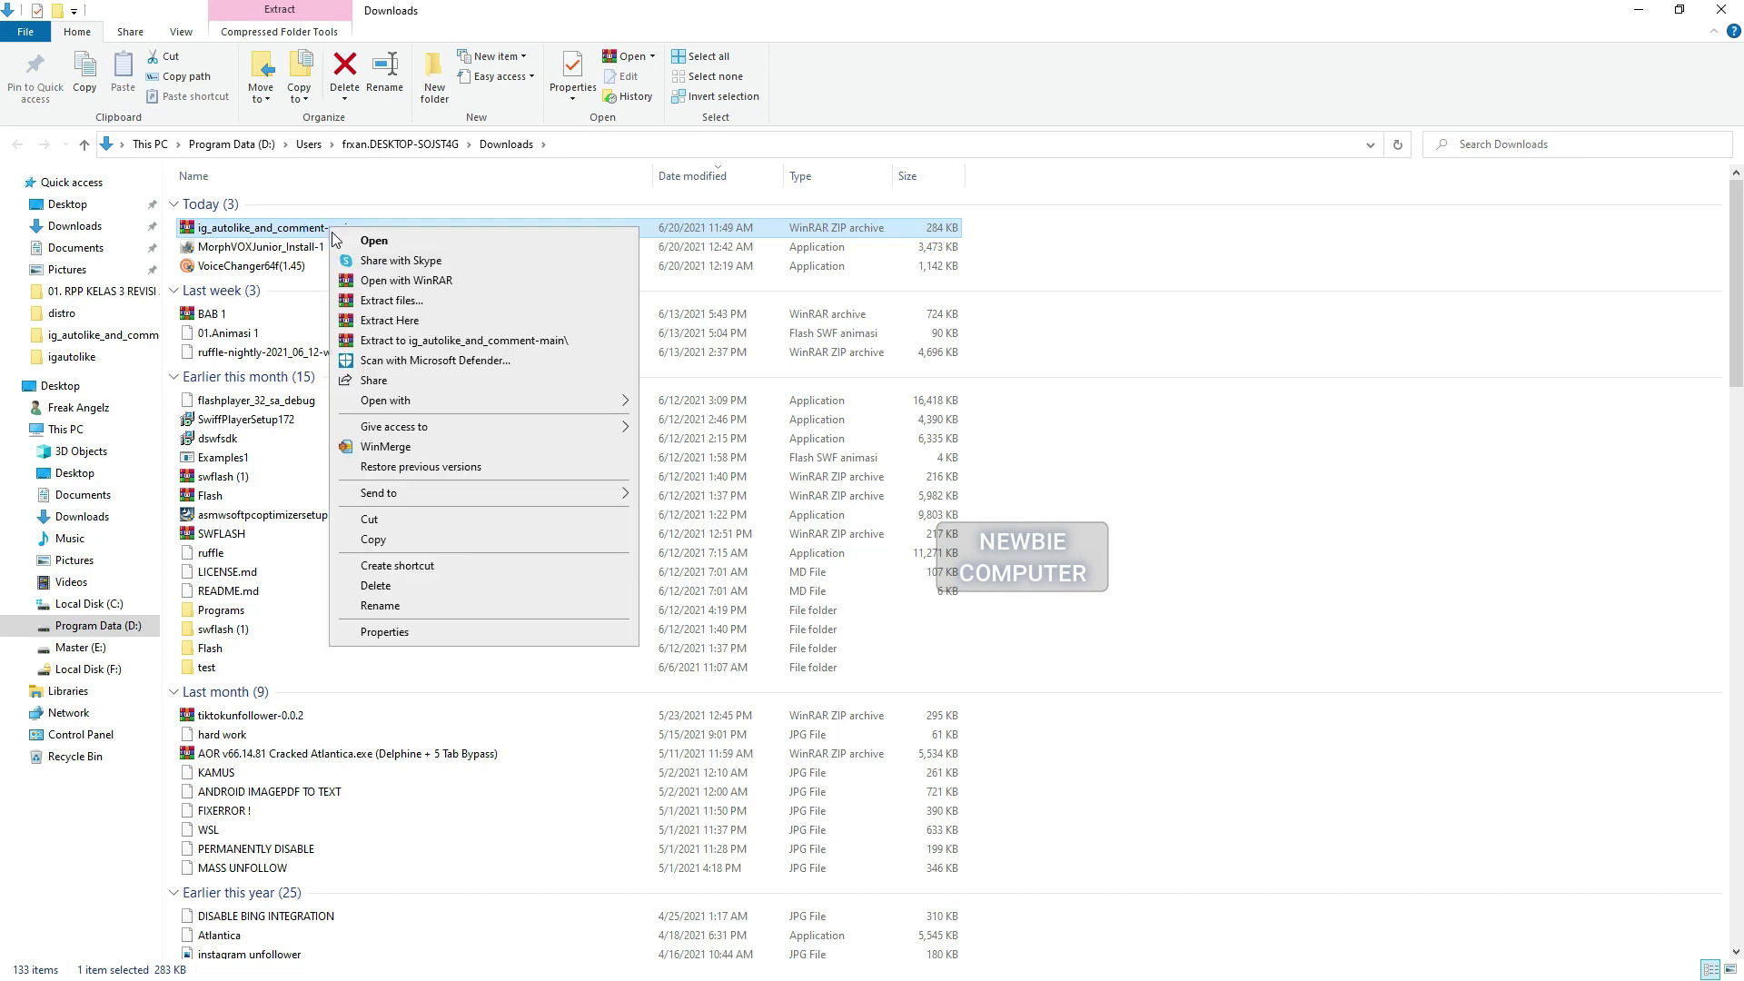
pyautogui.click(363, 530)
pyautogui.click(80, 647)
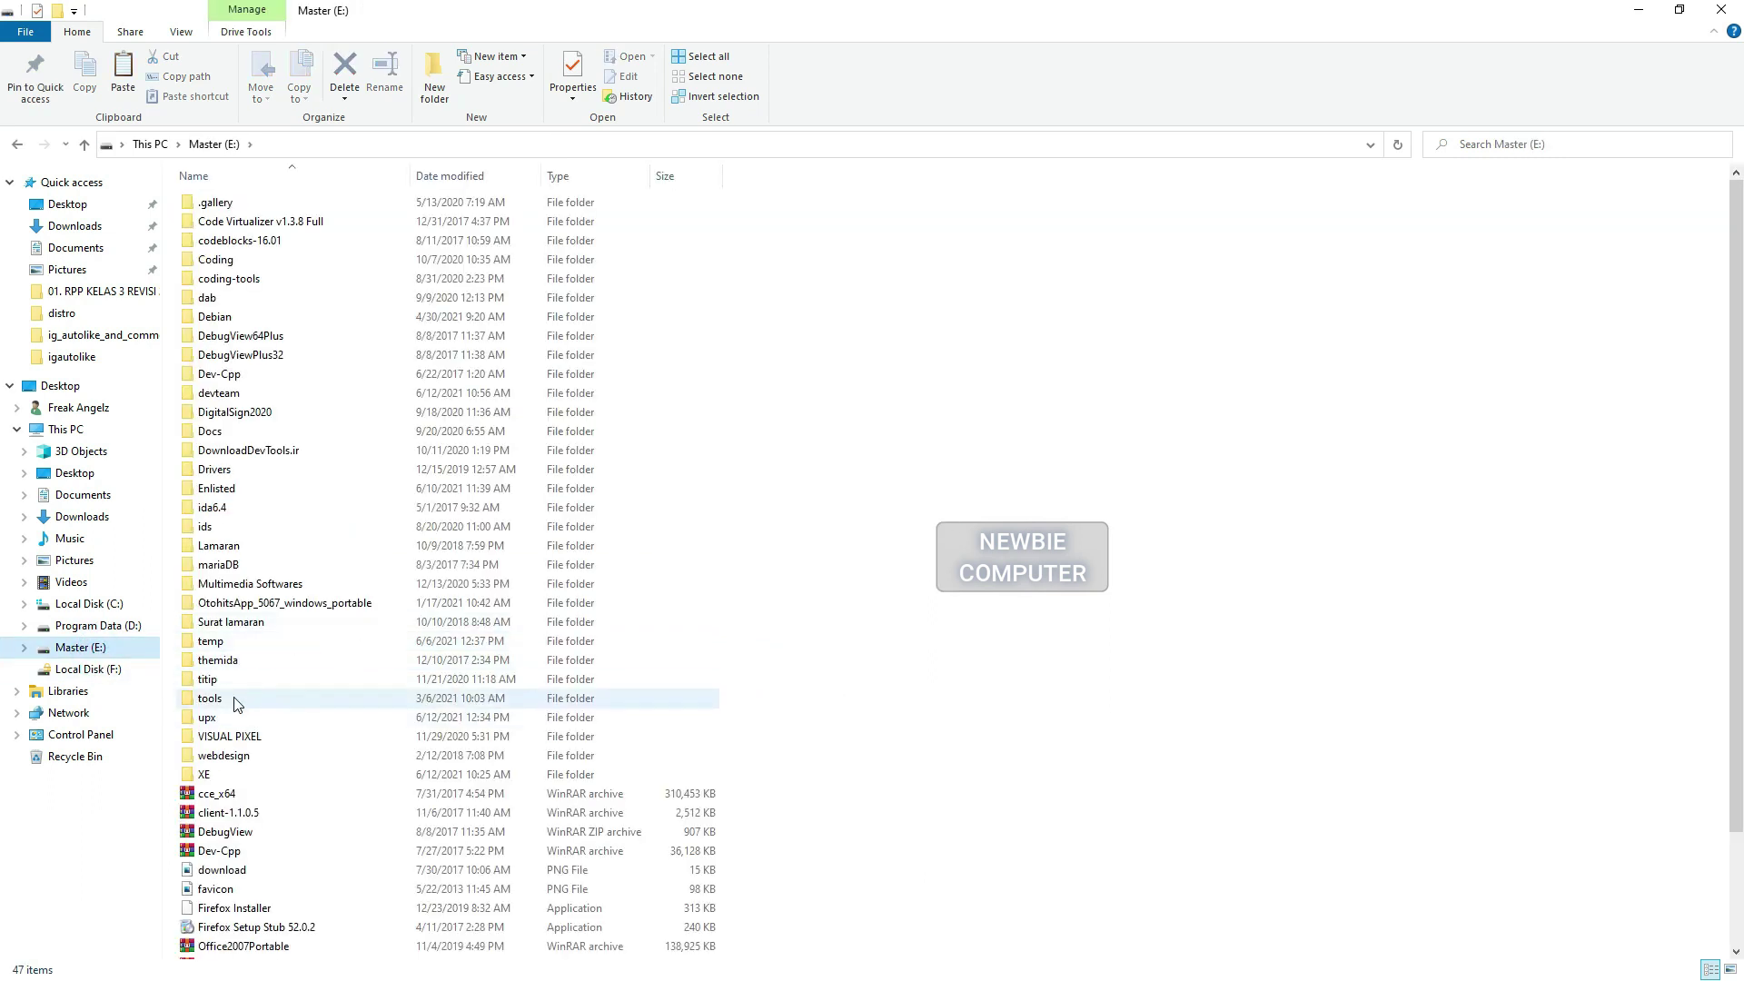
pyautogui.doubleClick(291, 491)
pyautogui.rightClick(314, 339)
pyautogui.click(329, 467)
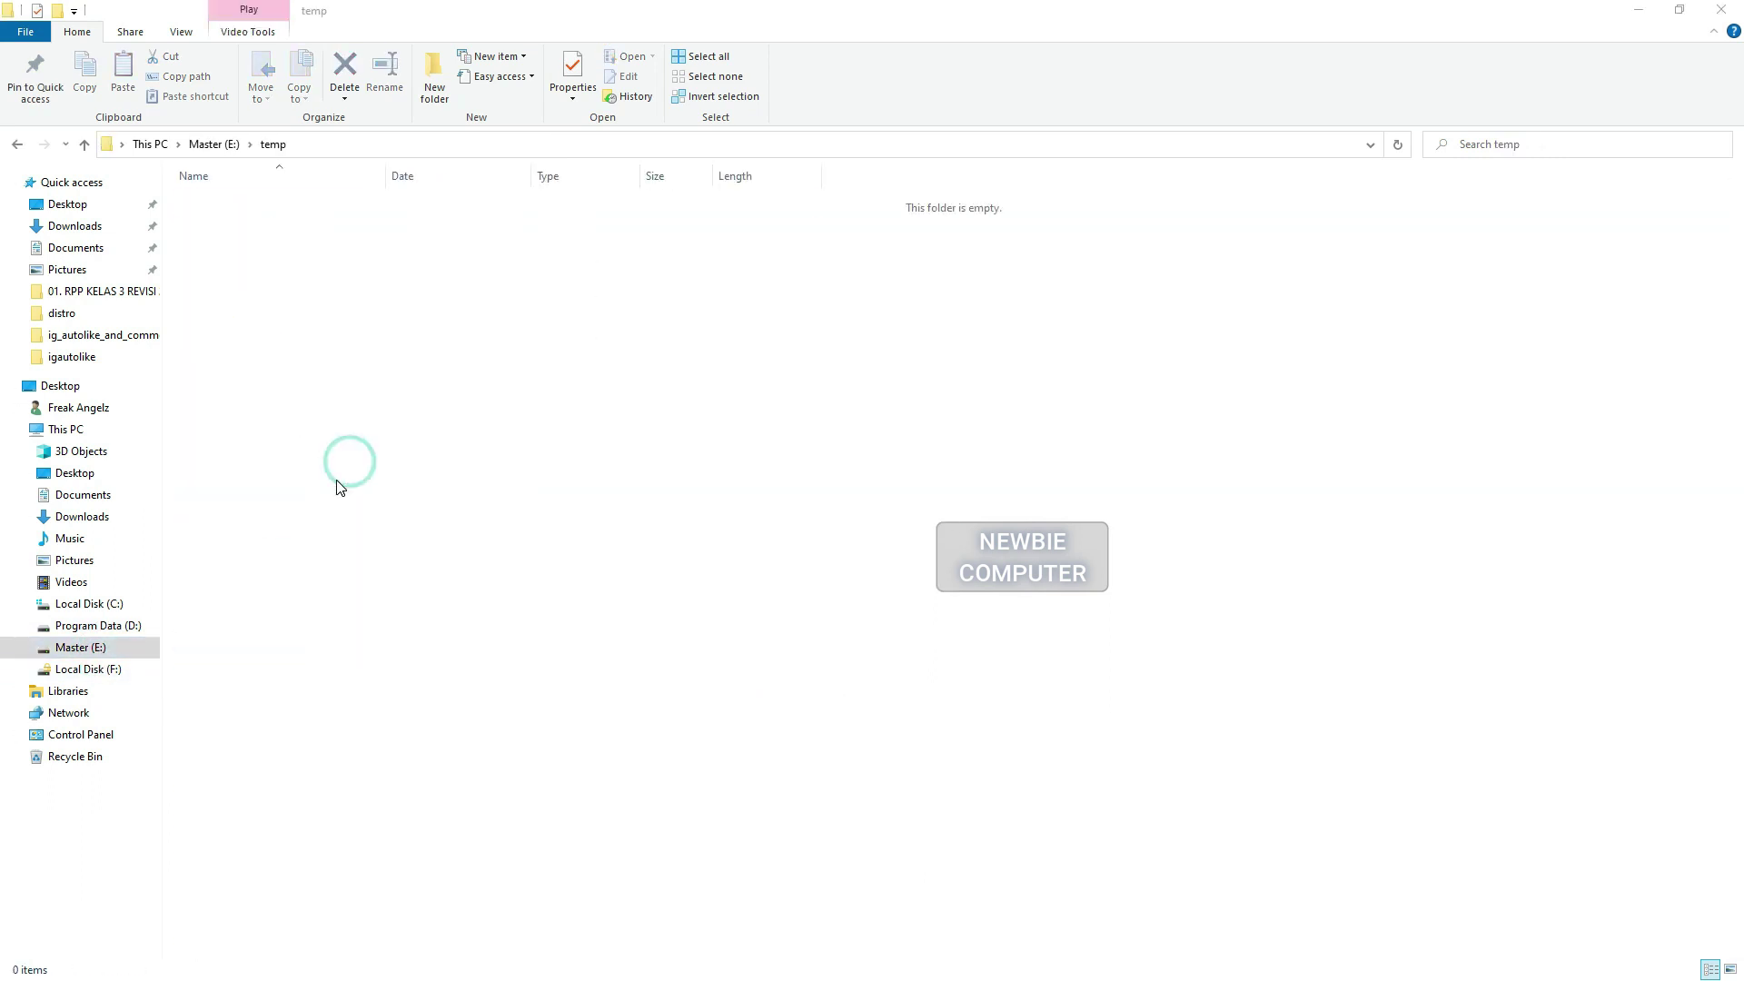
# Step: Extract the ZIP here and rename the folder to ig_autolike_and_comment, dropping -main
pyautogui.rightClick(330, 202)
pyautogui.click(411, 294)
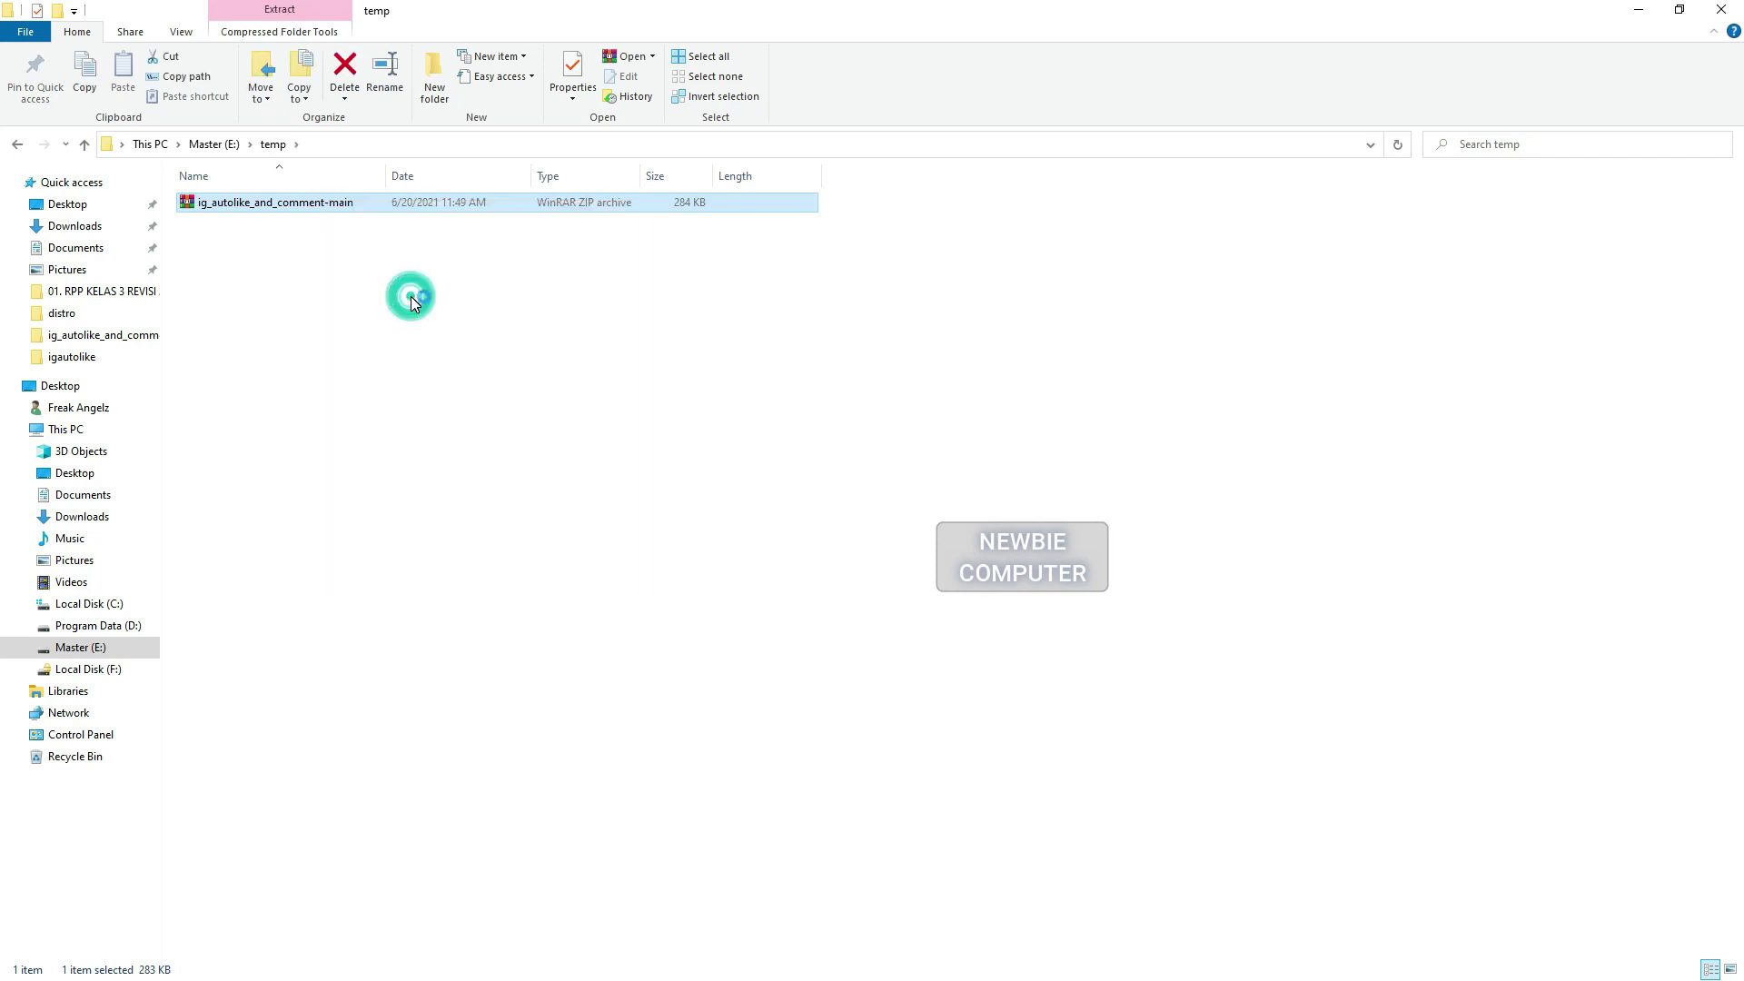
pyautogui.rightClick(313, 204)
pyautogui.click(351, 661)
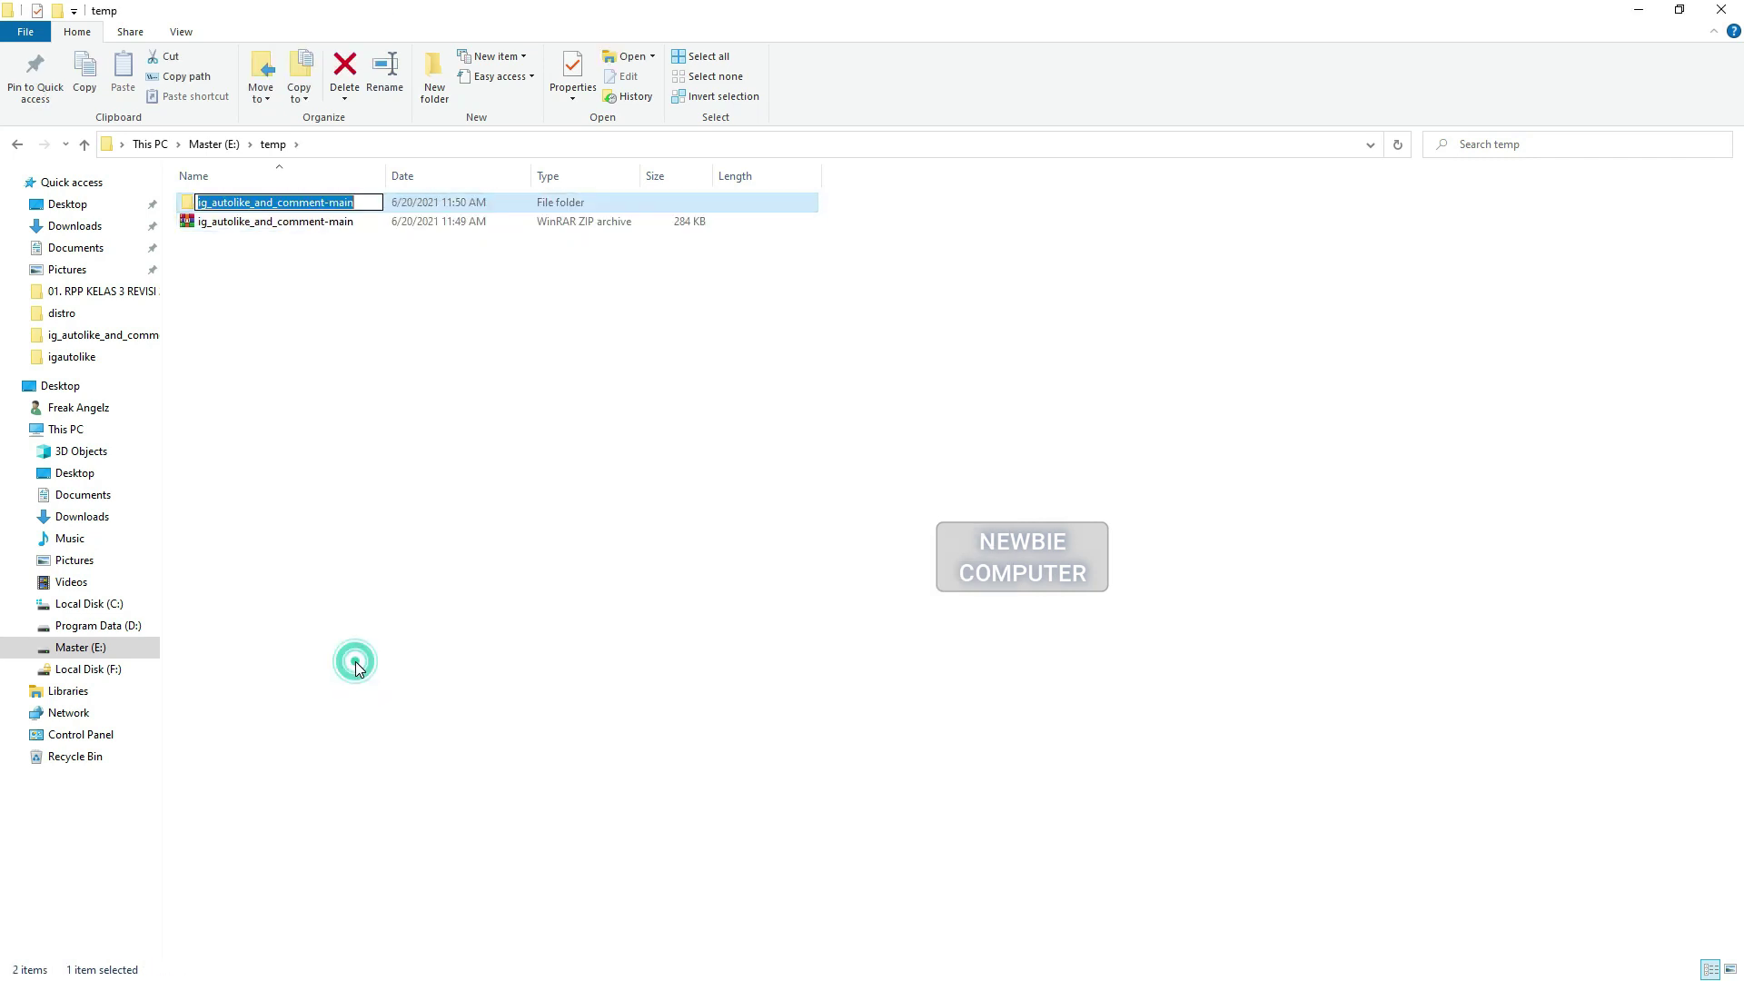
pyautogui.press('End')
pyautogui.press('BackSpace')
pyautogui.press('BackSpace')
pyautogui.press('BackSpace')
pyautogui.press('BackSpace')
pyautogui.press('Return')
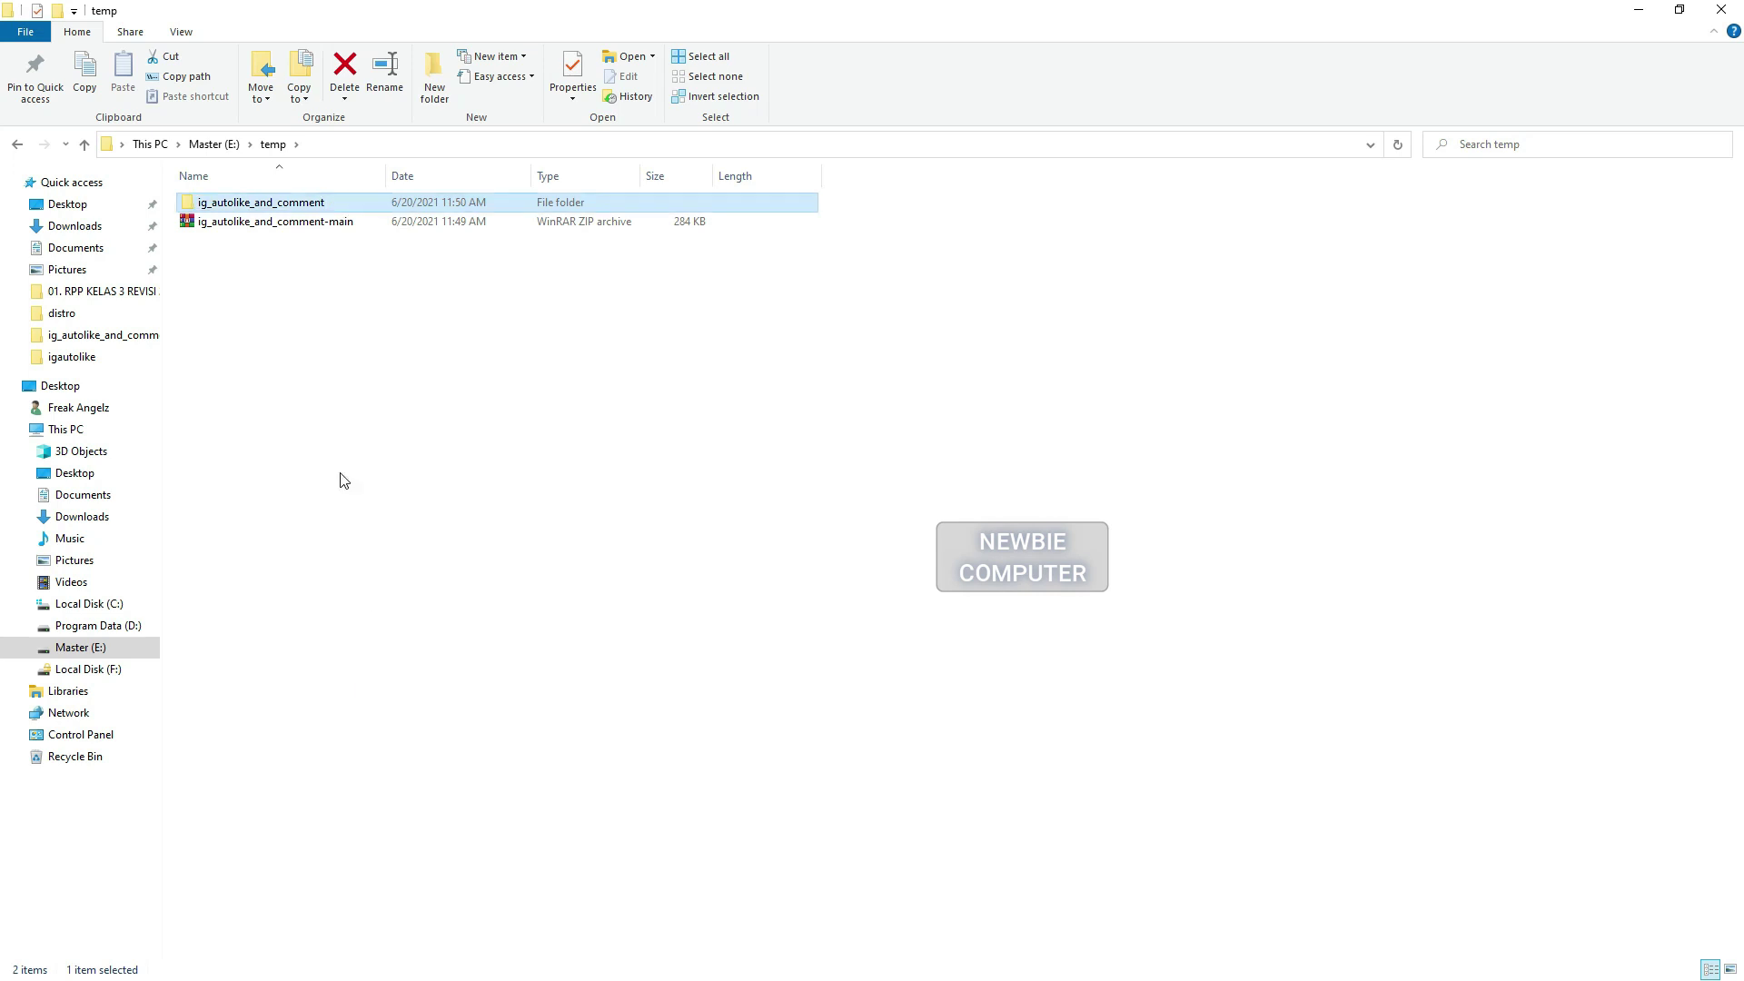
# Step: Open accounts.js from the ig_autolike_and_comment folder for editing in Notepad
pyautogui.doubleClick(291, 205)
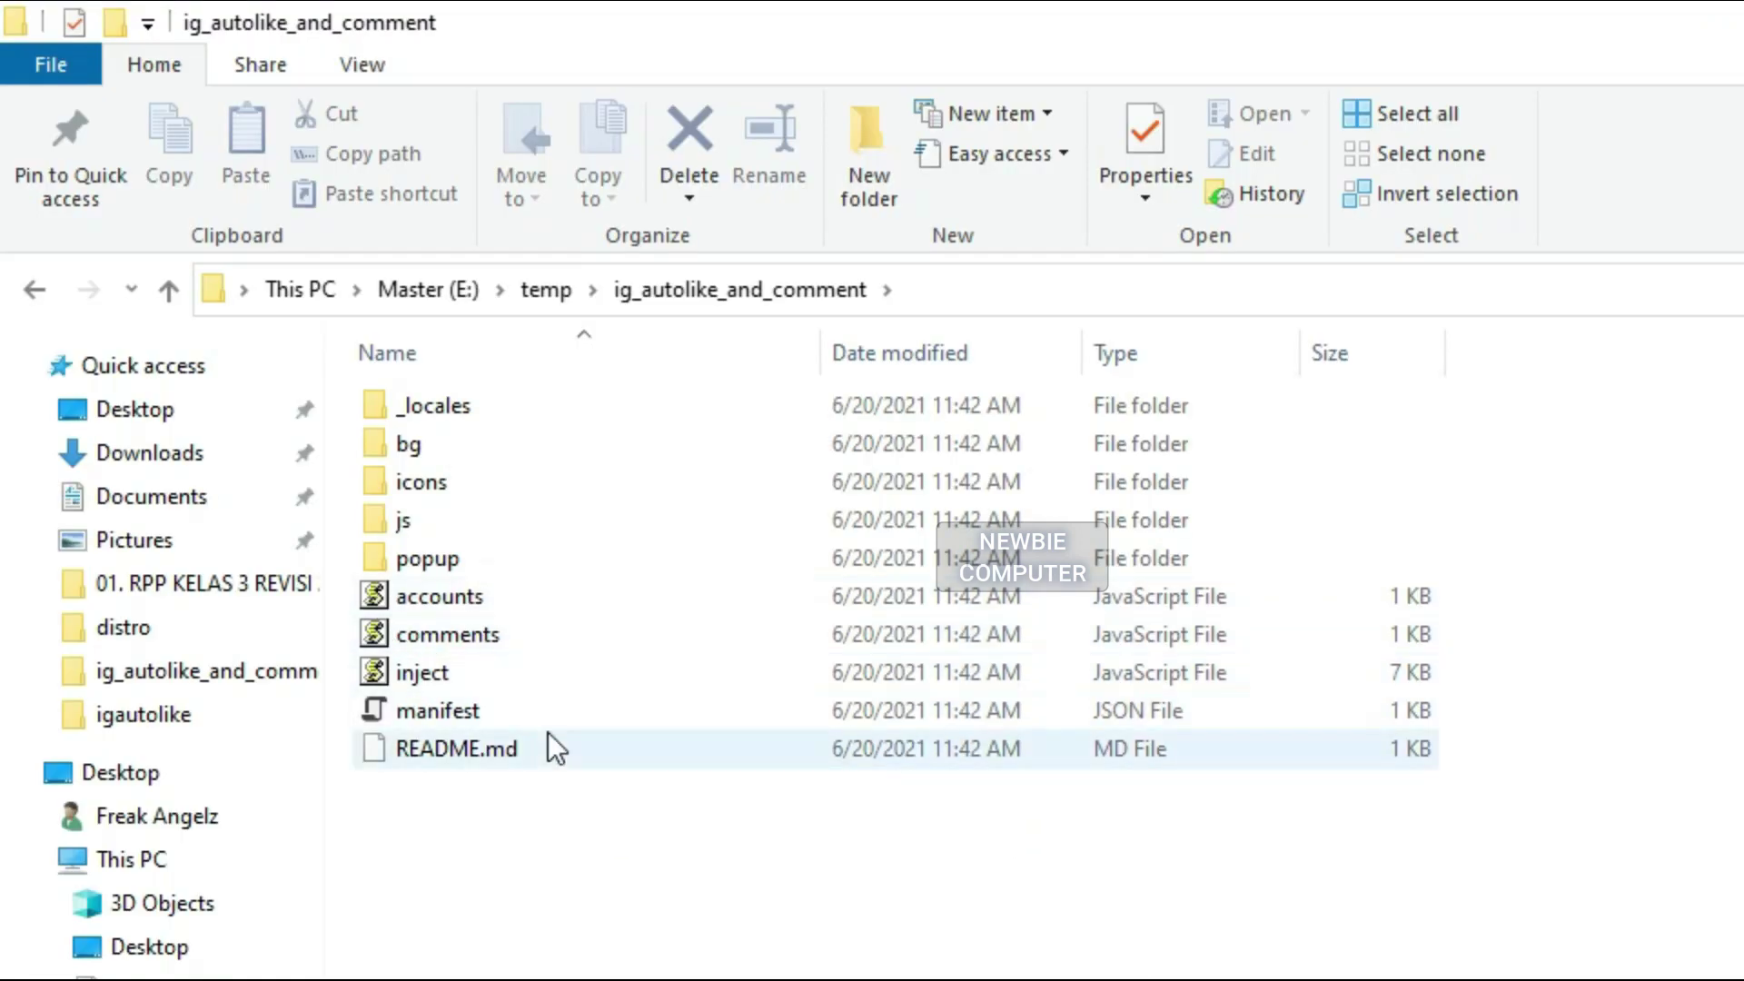
pyautogui.rightClick(453, 598)
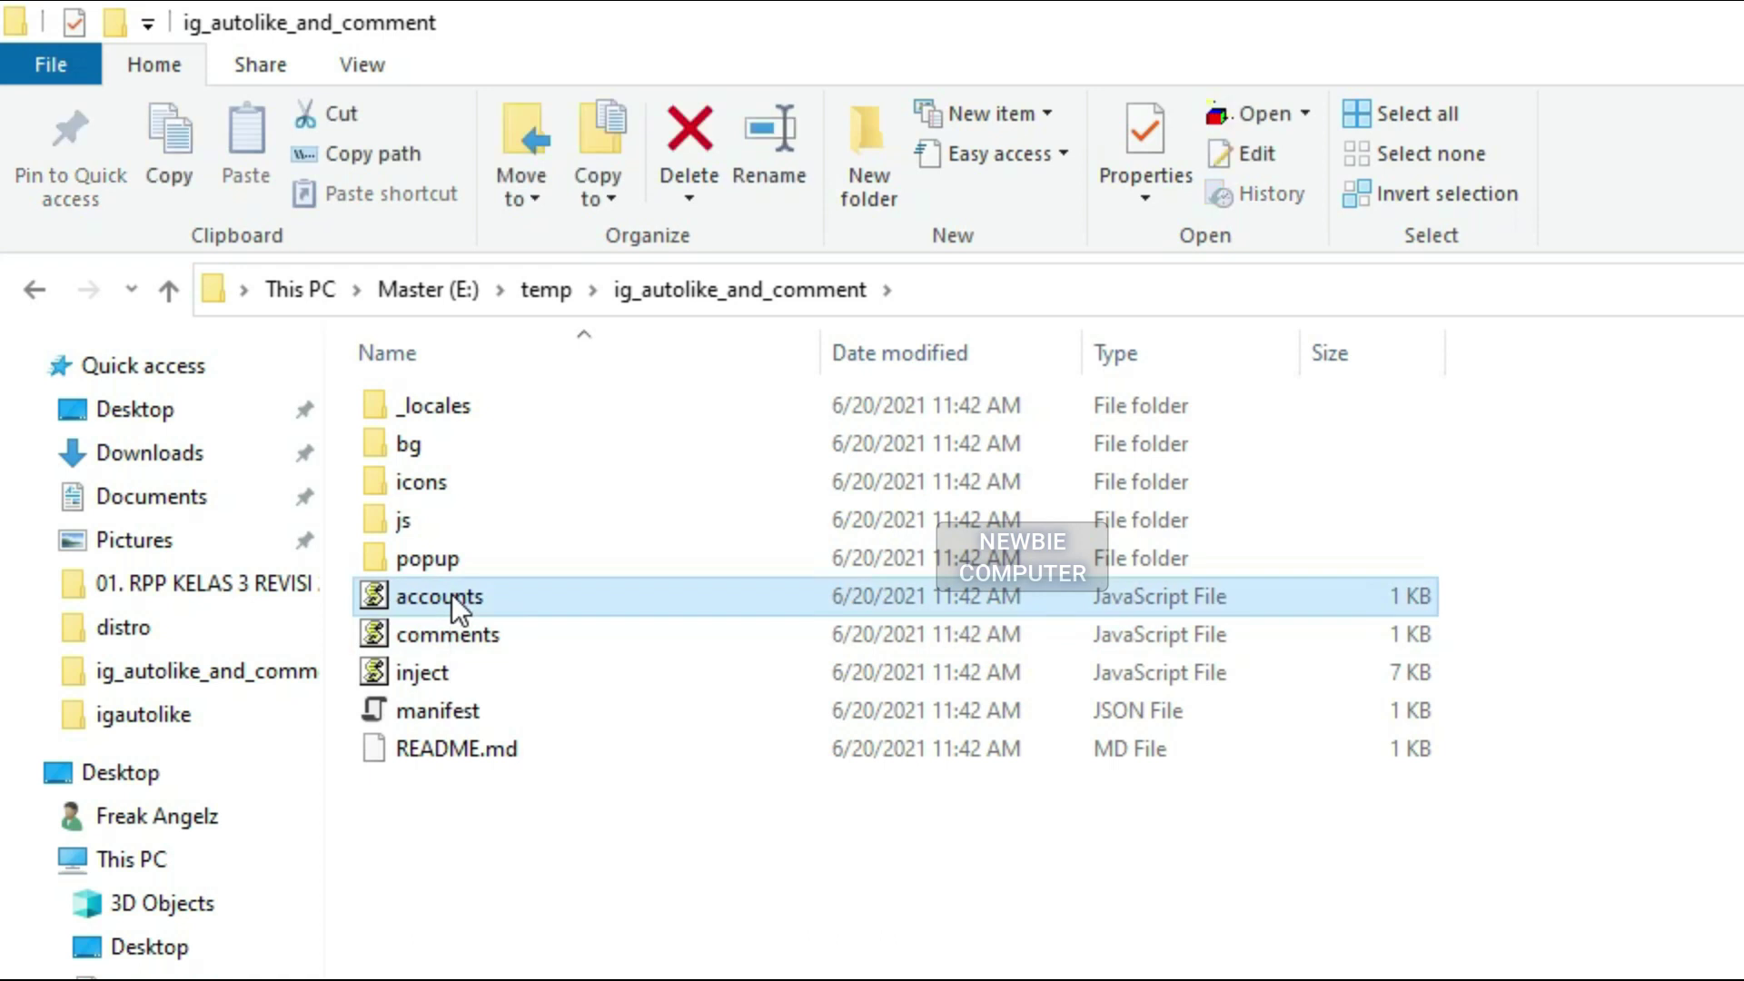
pyautogui.click(503, 658)
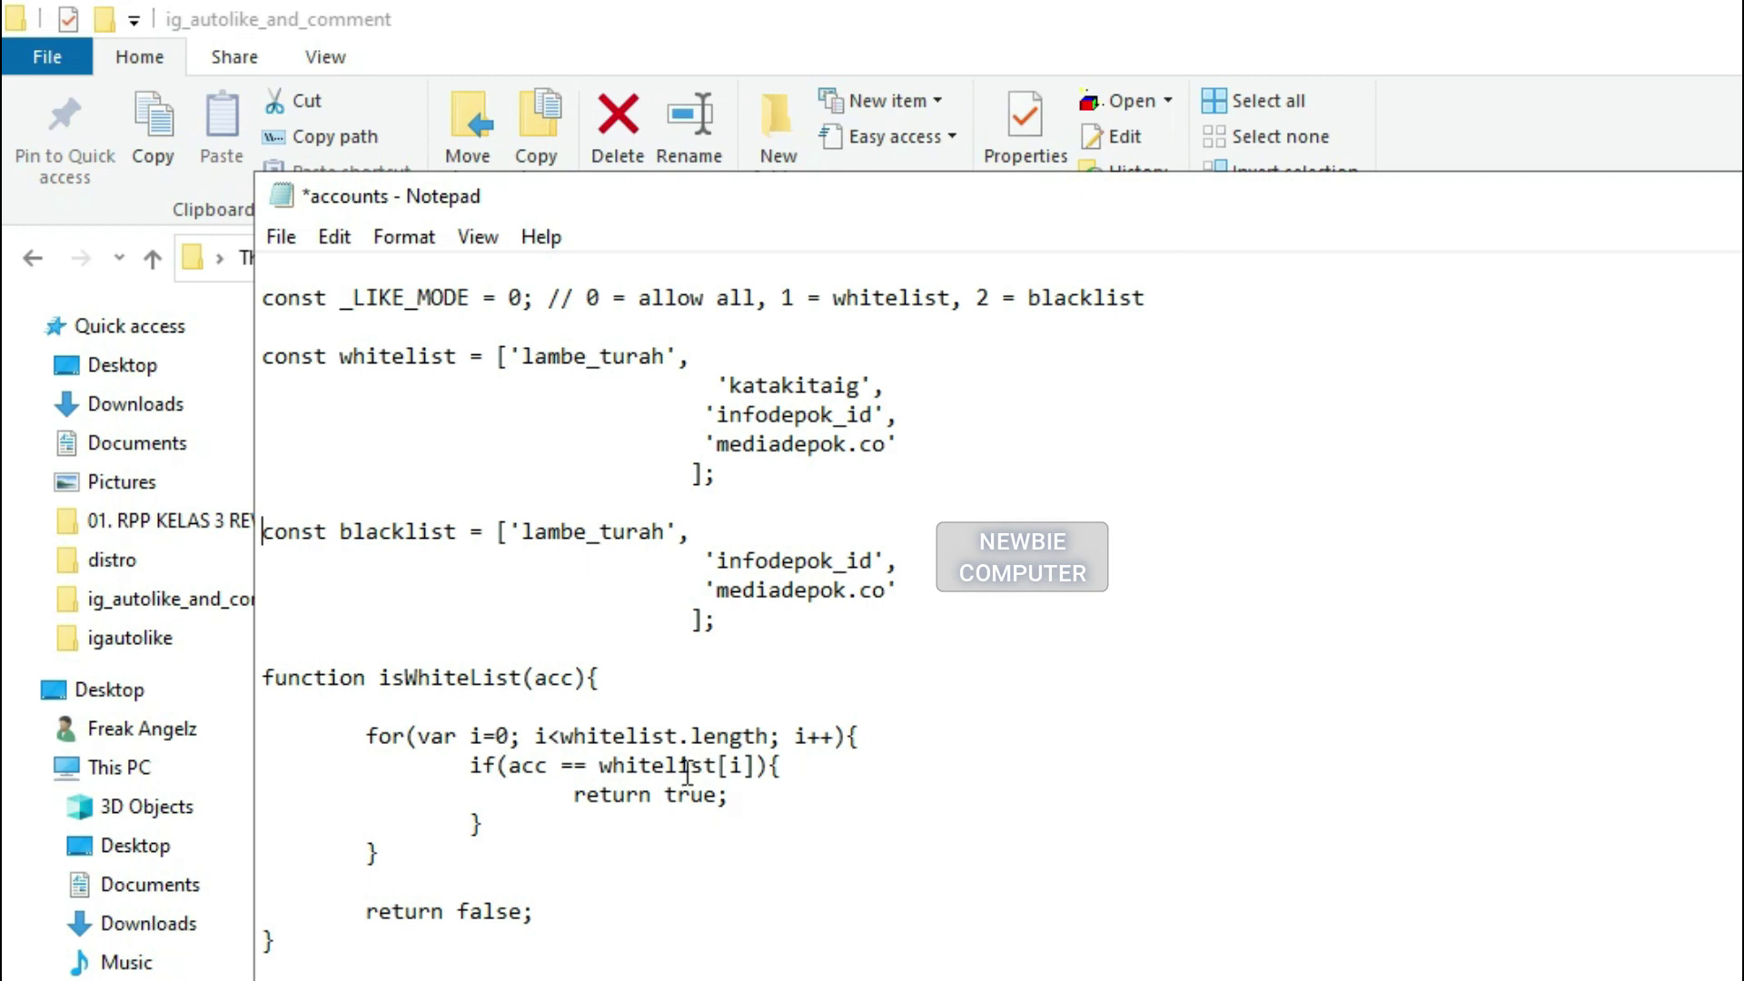
# Step: Edit the _LIKE_MODE value, leaving it at 0, then save and close accounts.js
pyautogui.doubleClick(518, 297)
pyautogui.write('1')
pyautogui.doubleClick(518, 297)
pyautogui.write('2')
pyautogui.click(515, 297)
pyautogui.click(281, 237)
pyautogui.click(330, 380)
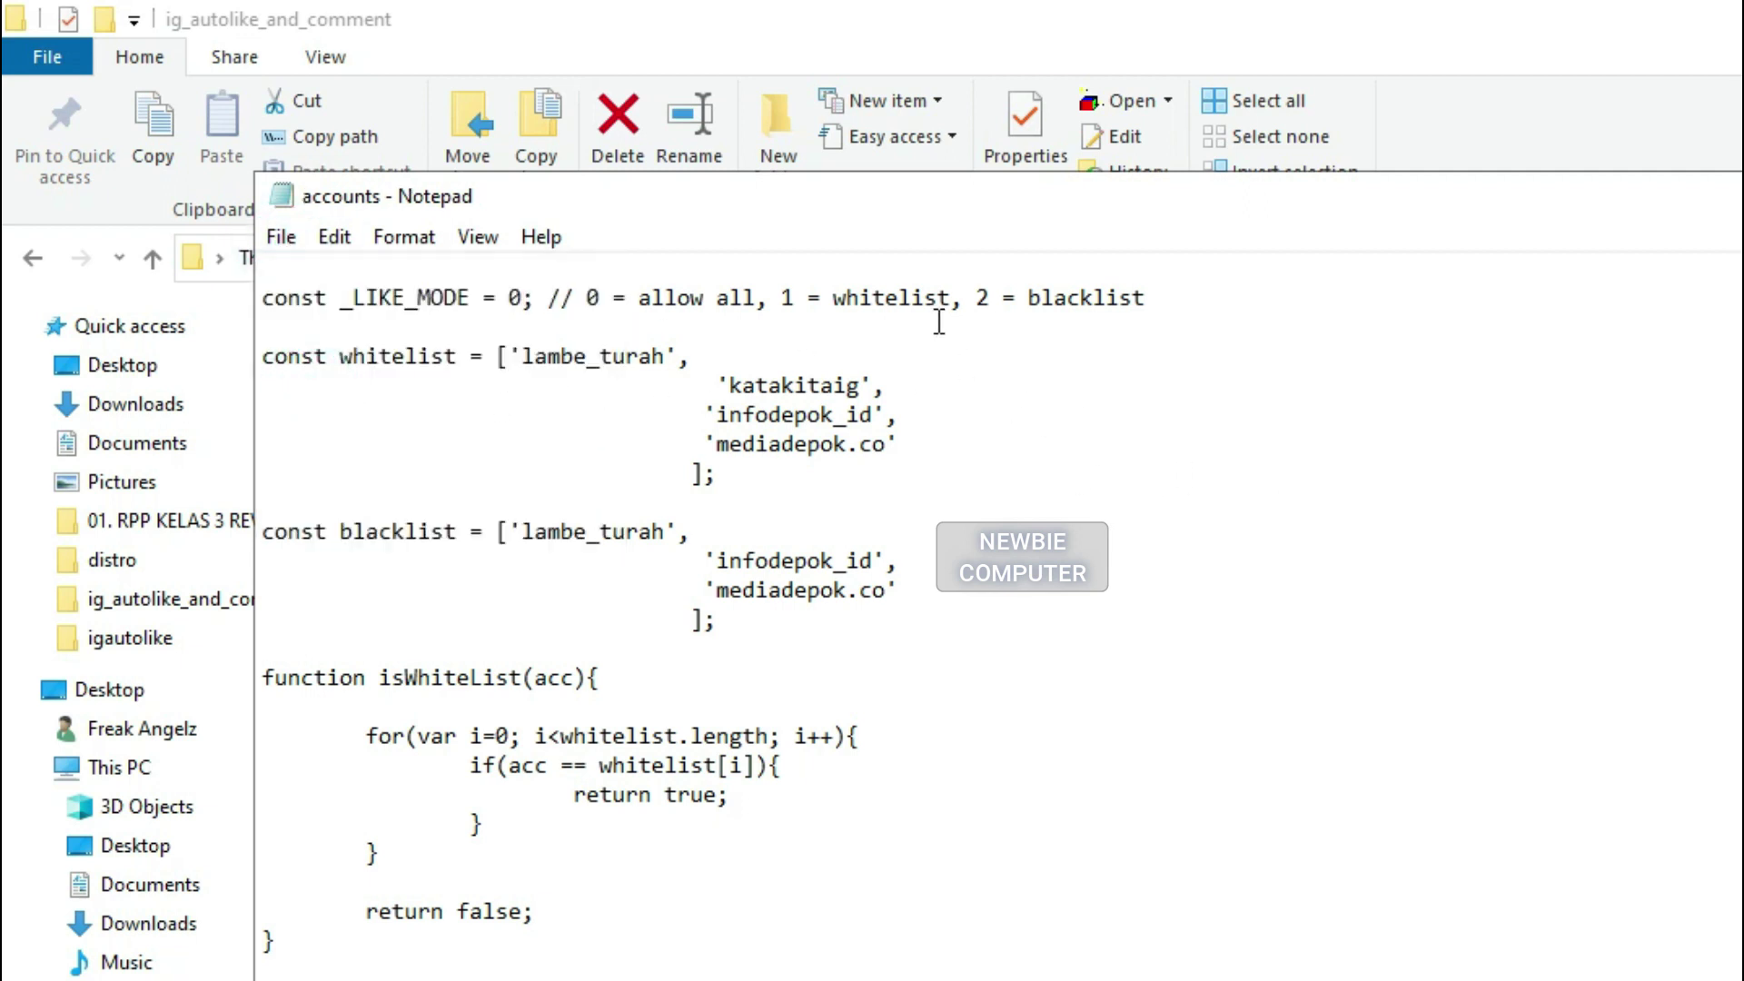
pyautogui.click(1511, 111)
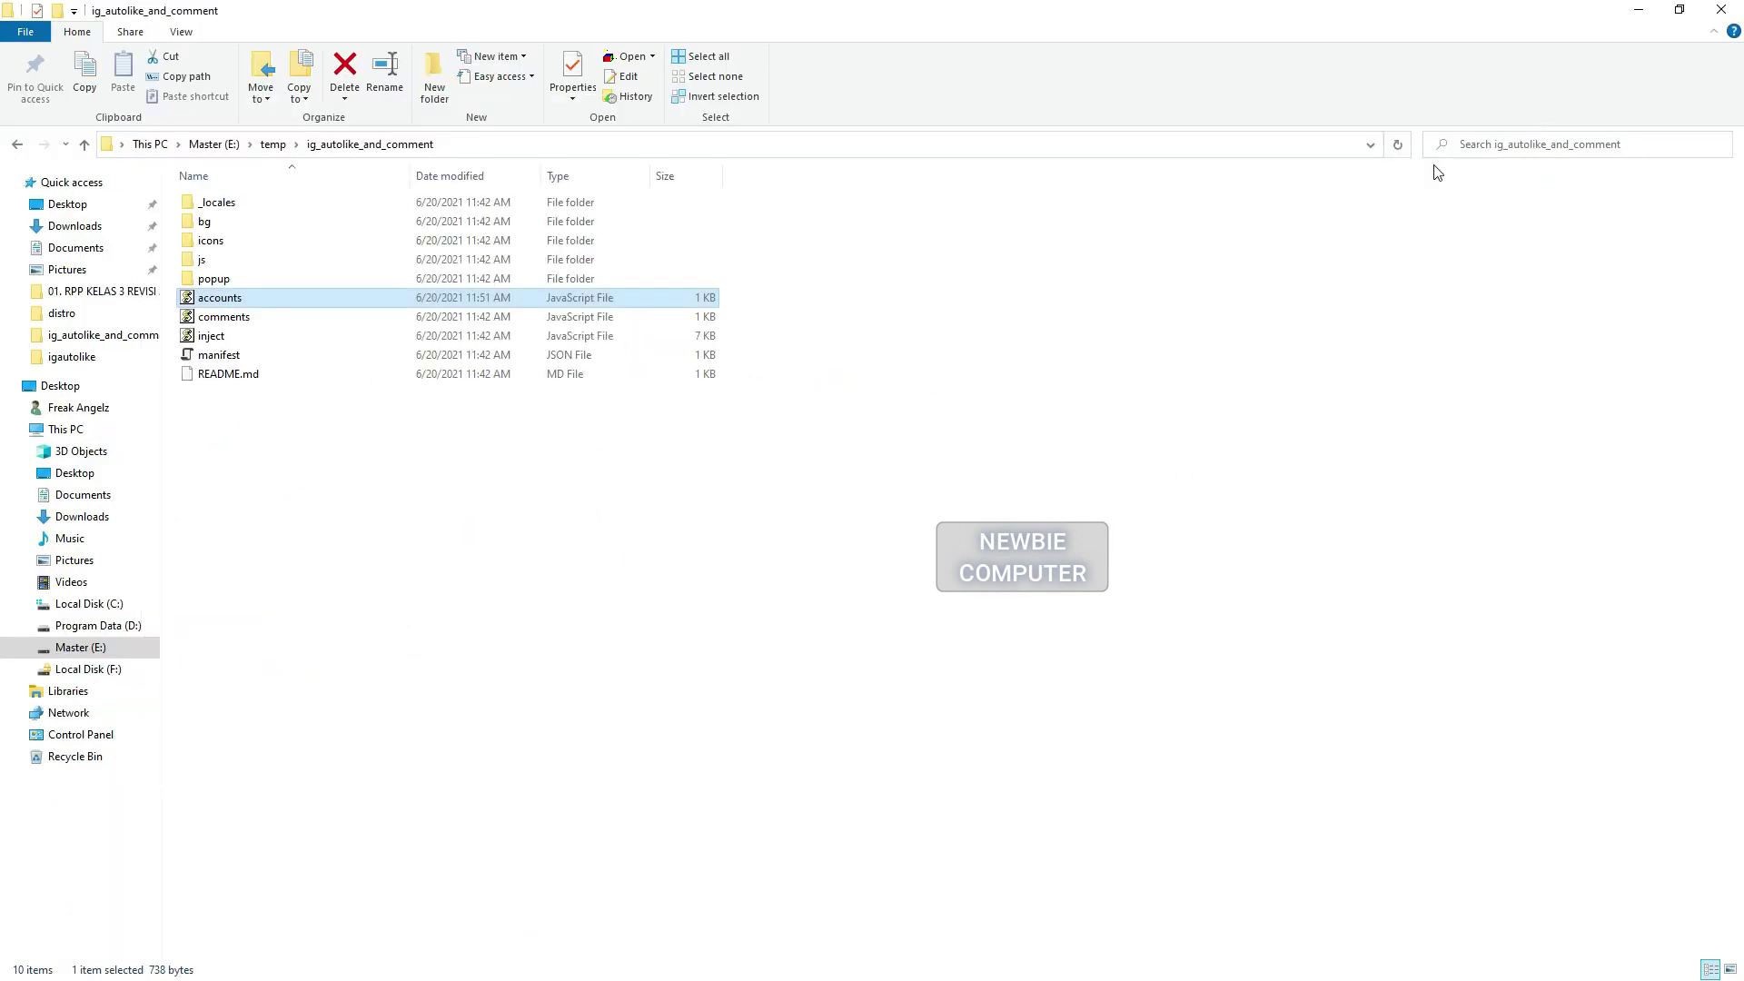
# Step: Open comments.js in Notepad and select the _ALLOW_COMMENT value
pyautogui.click(234, 317)
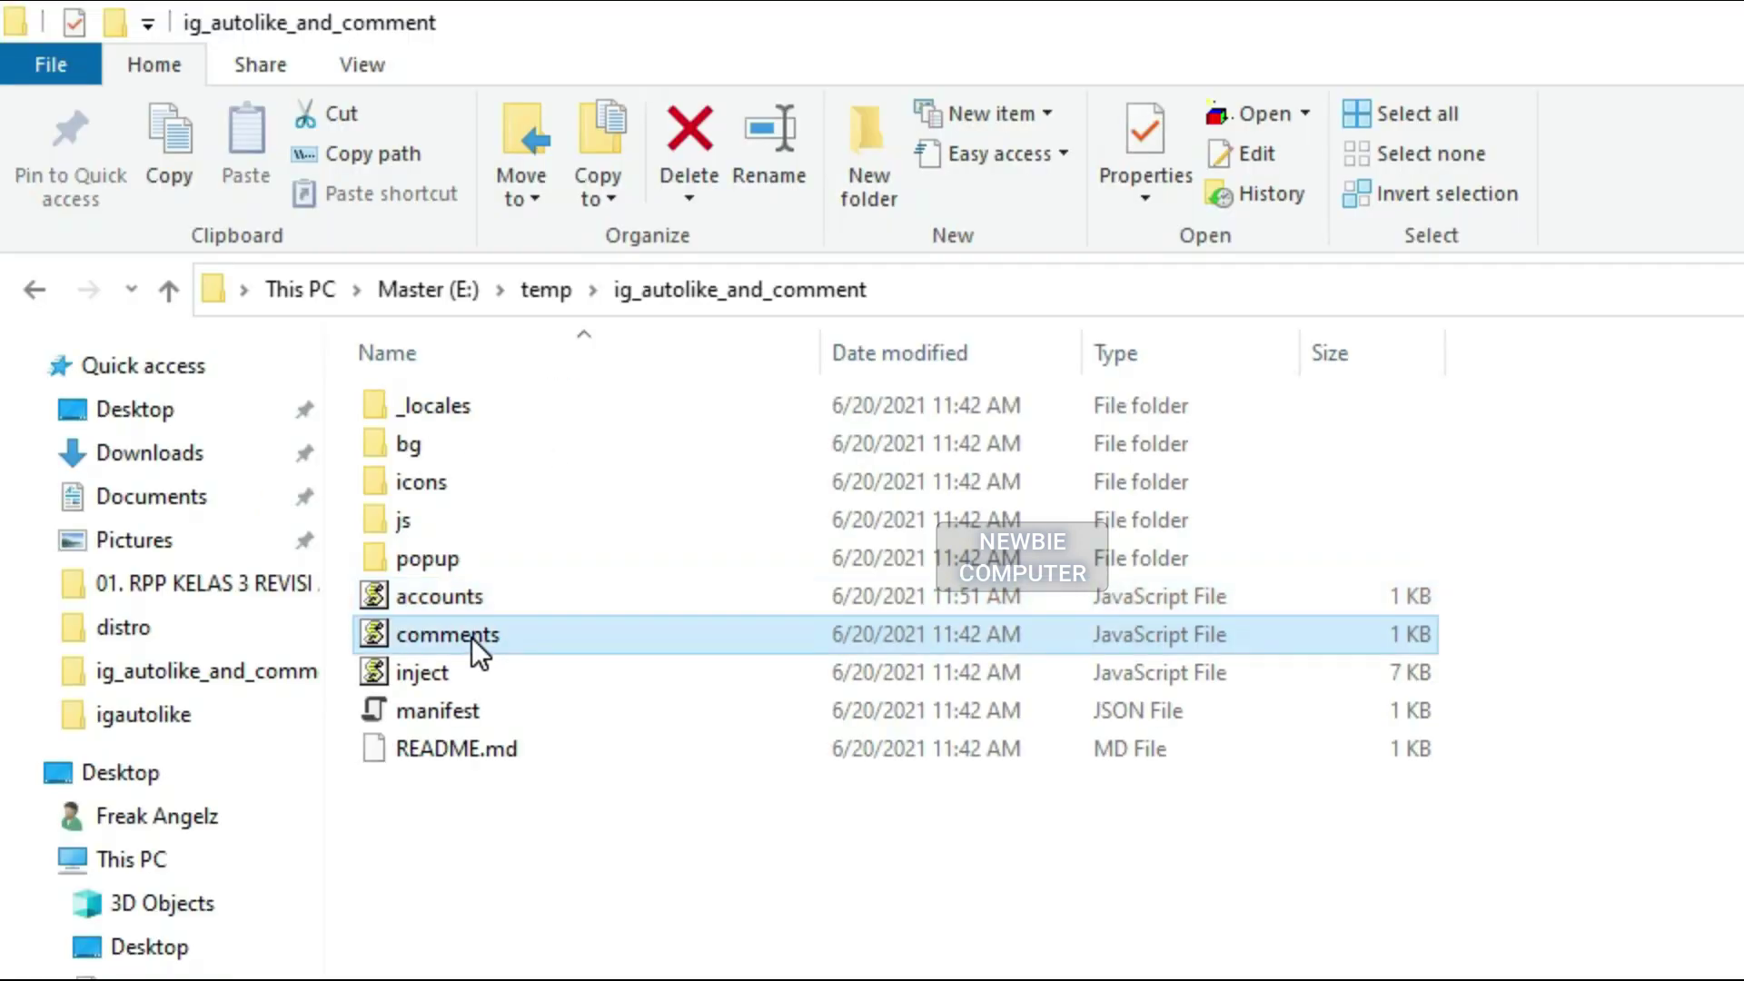
pyautogui.rightClick(235, 318)
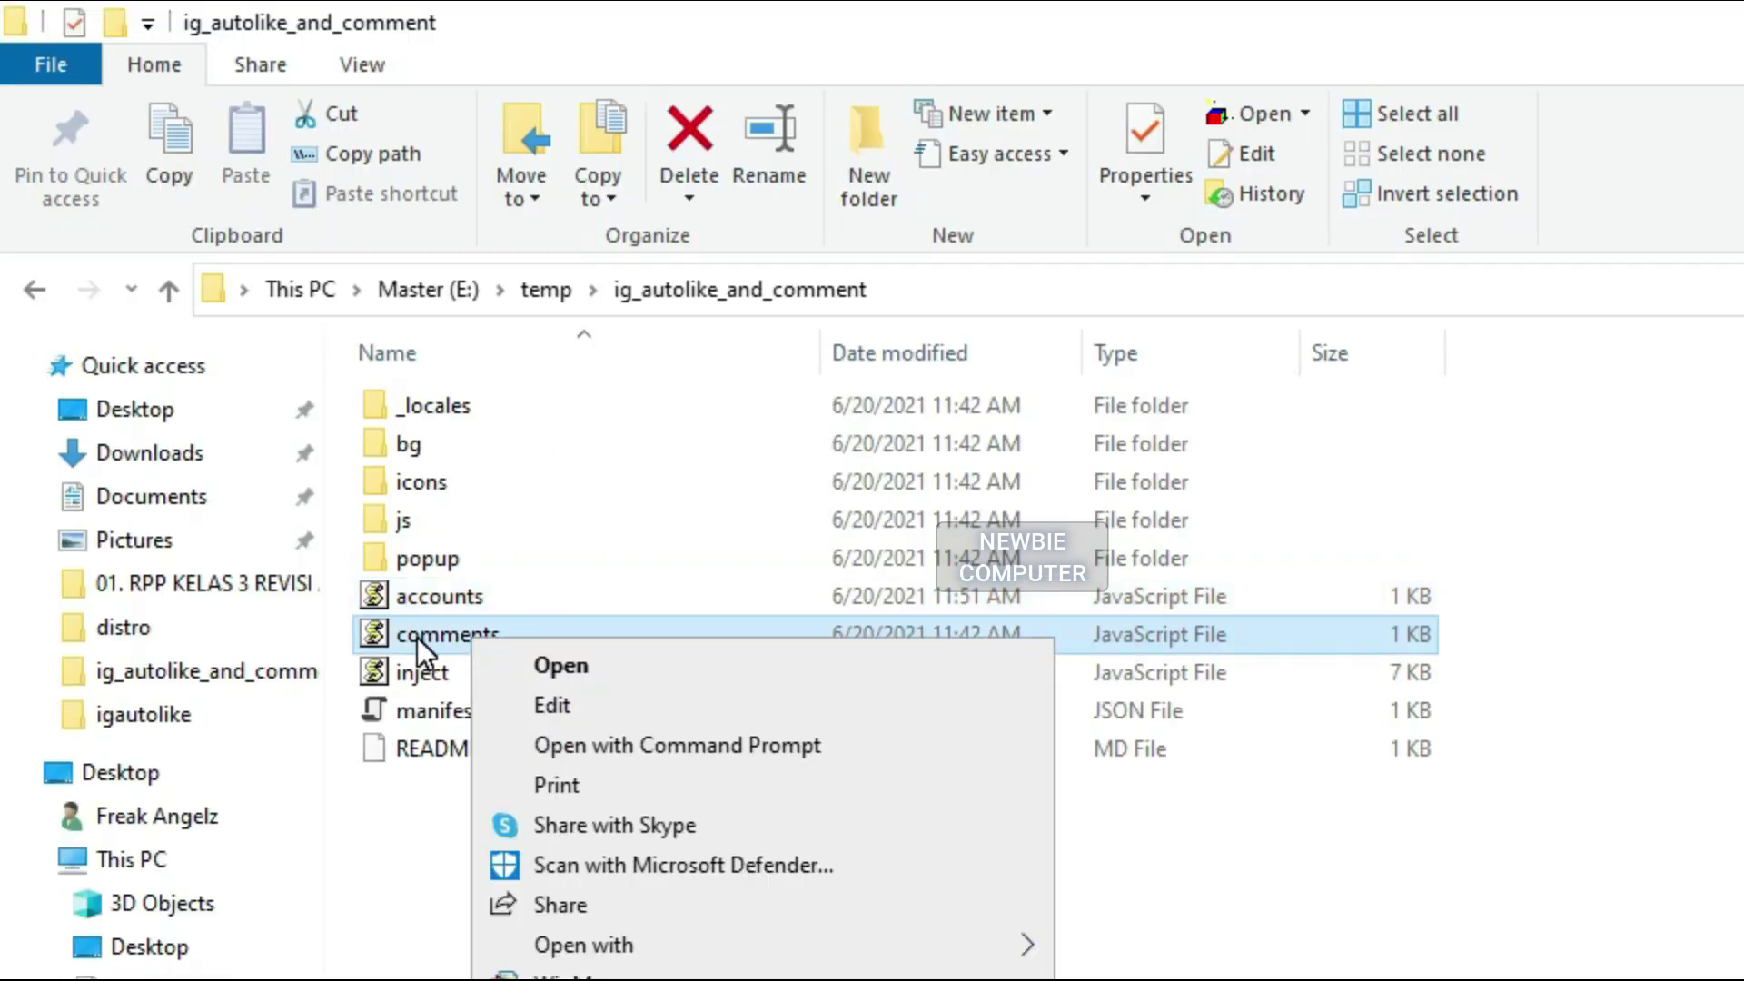
pyautogui.click(534, 707)
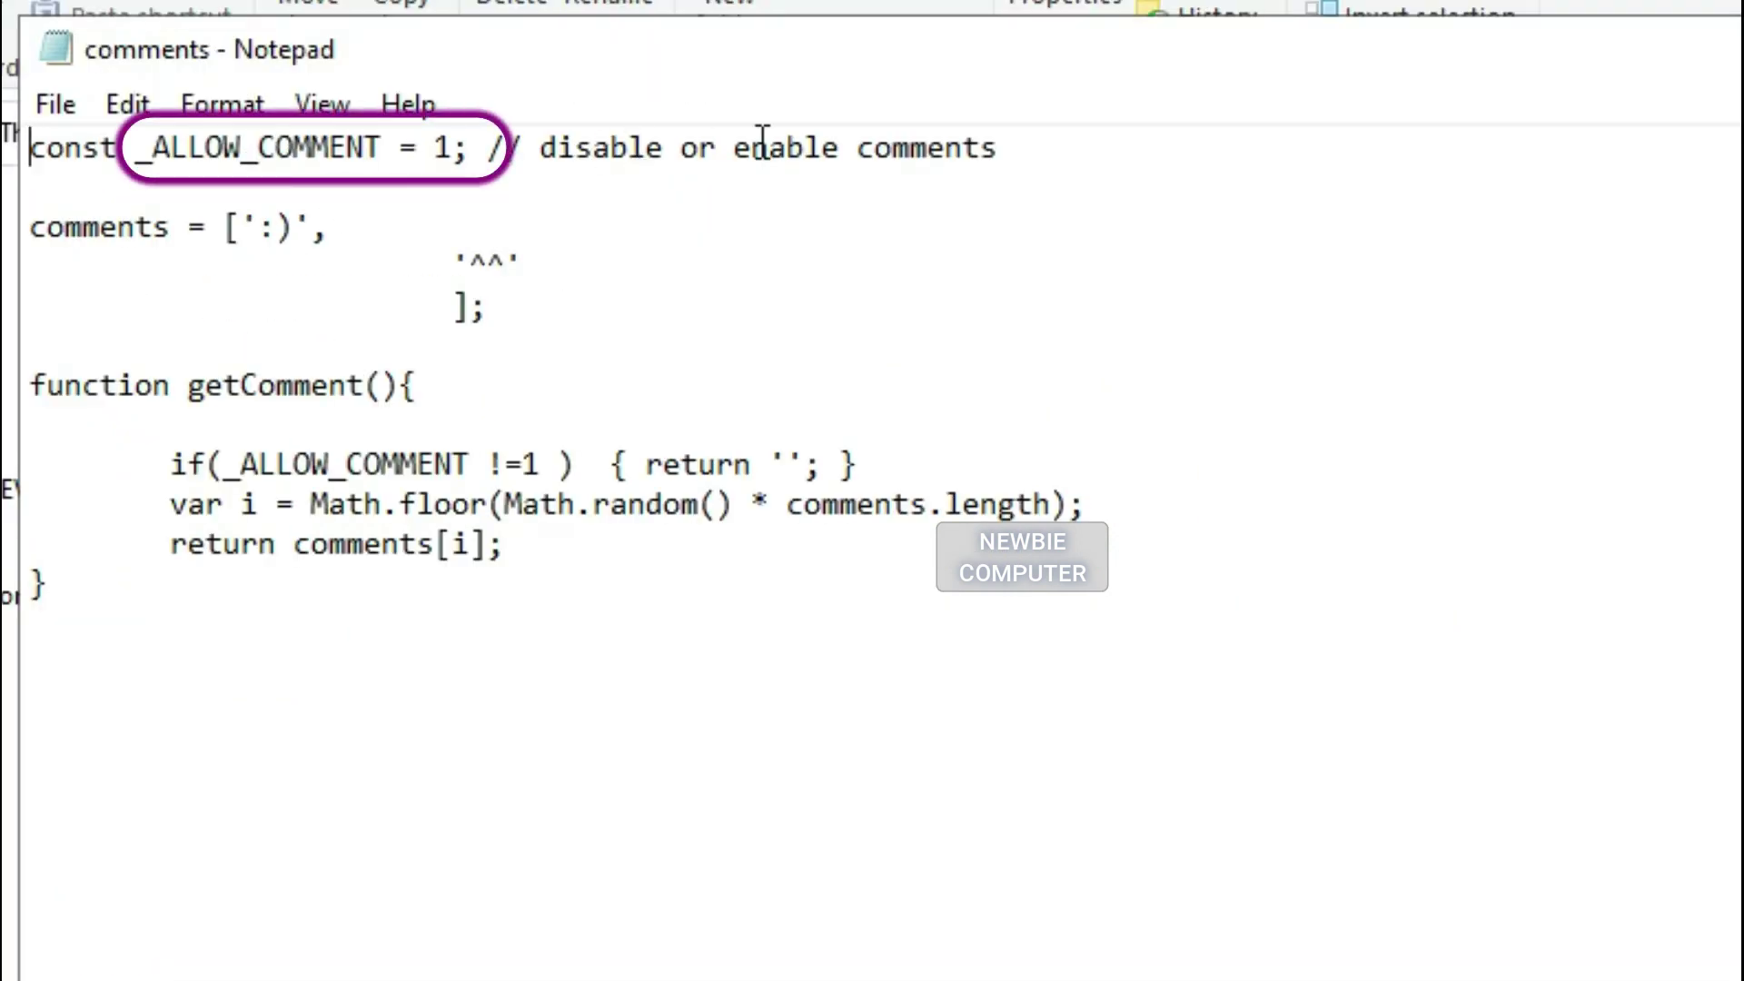
pyautogui.doubleClick(443, 146)
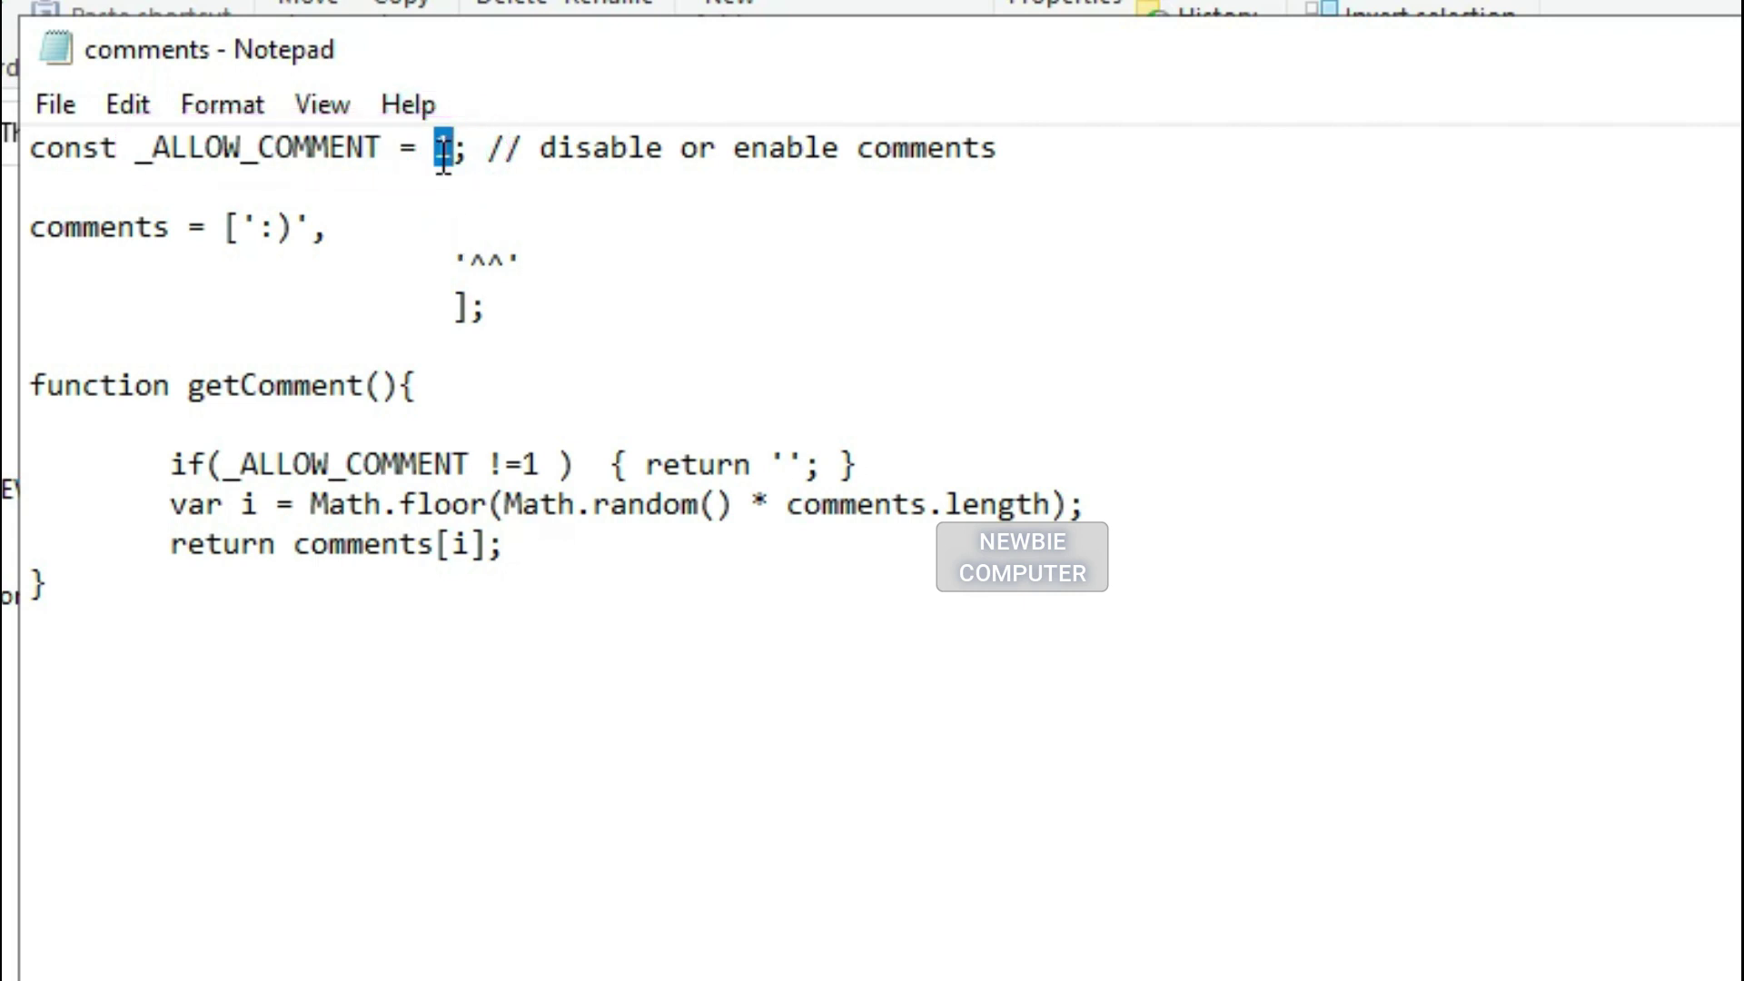
# Step: Join '^^' onto the first comments line and add 'good', 'nice', 'great' entries
pyautogui.click(357, 230)
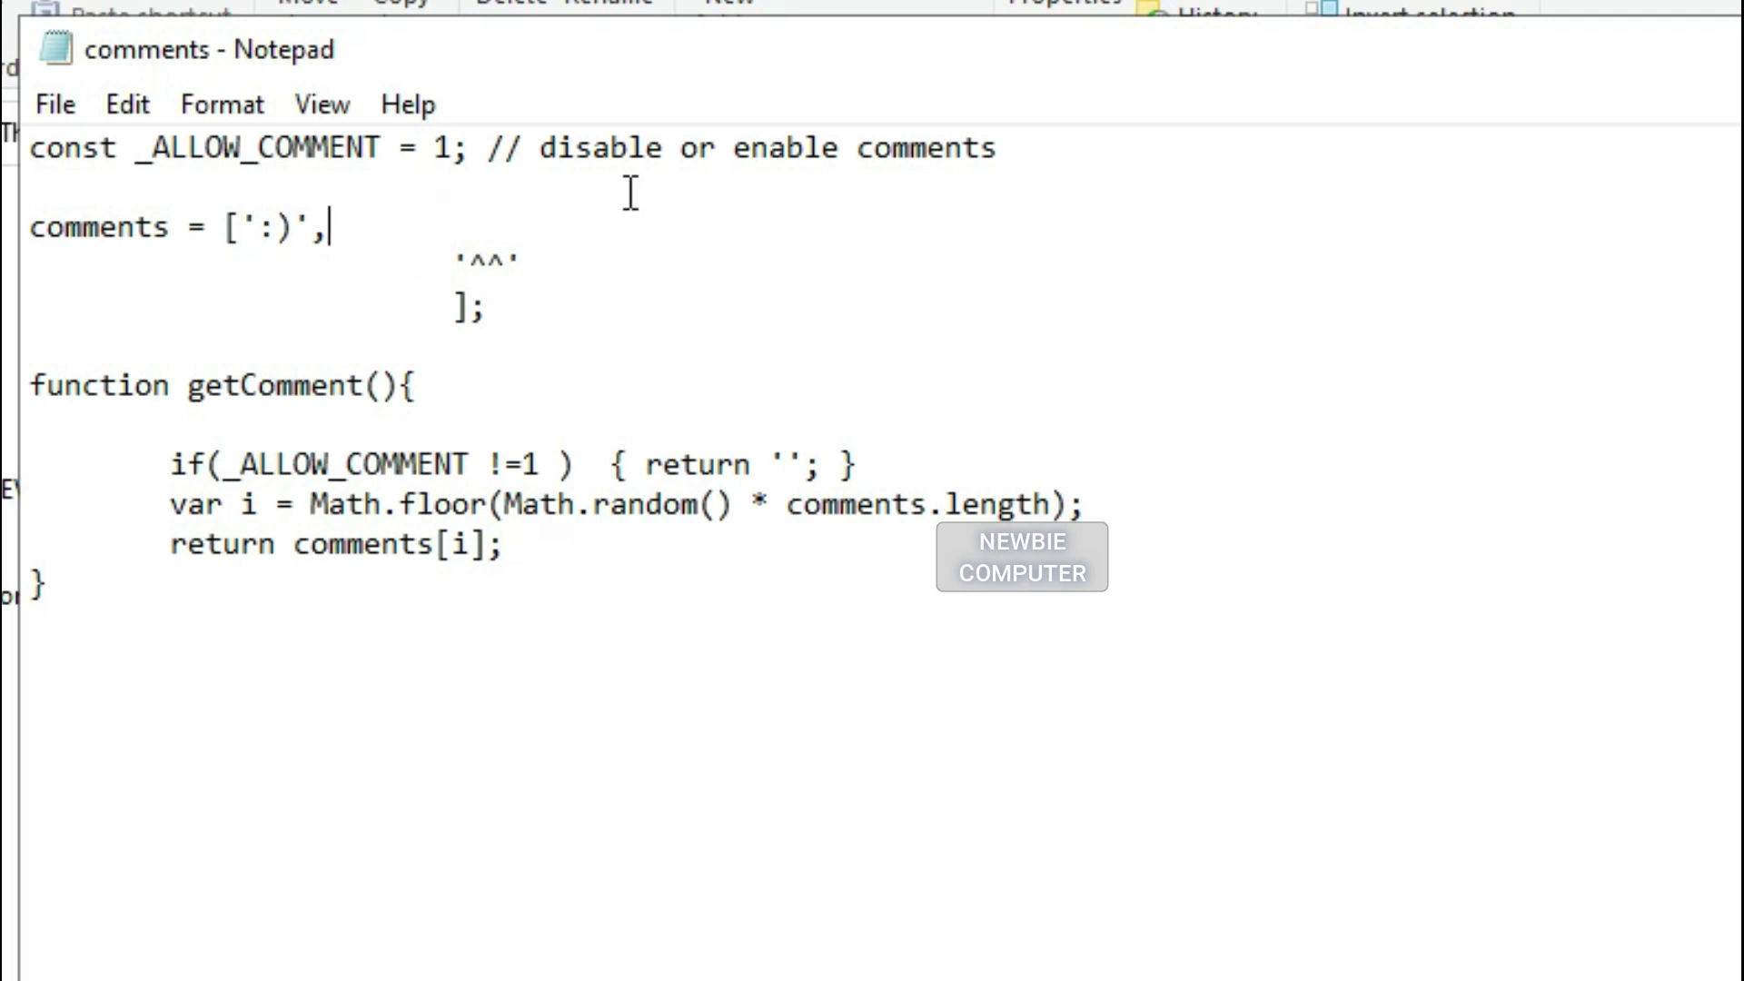
pyautogui.press('BackSpace')
pyautogui.press('Delete')
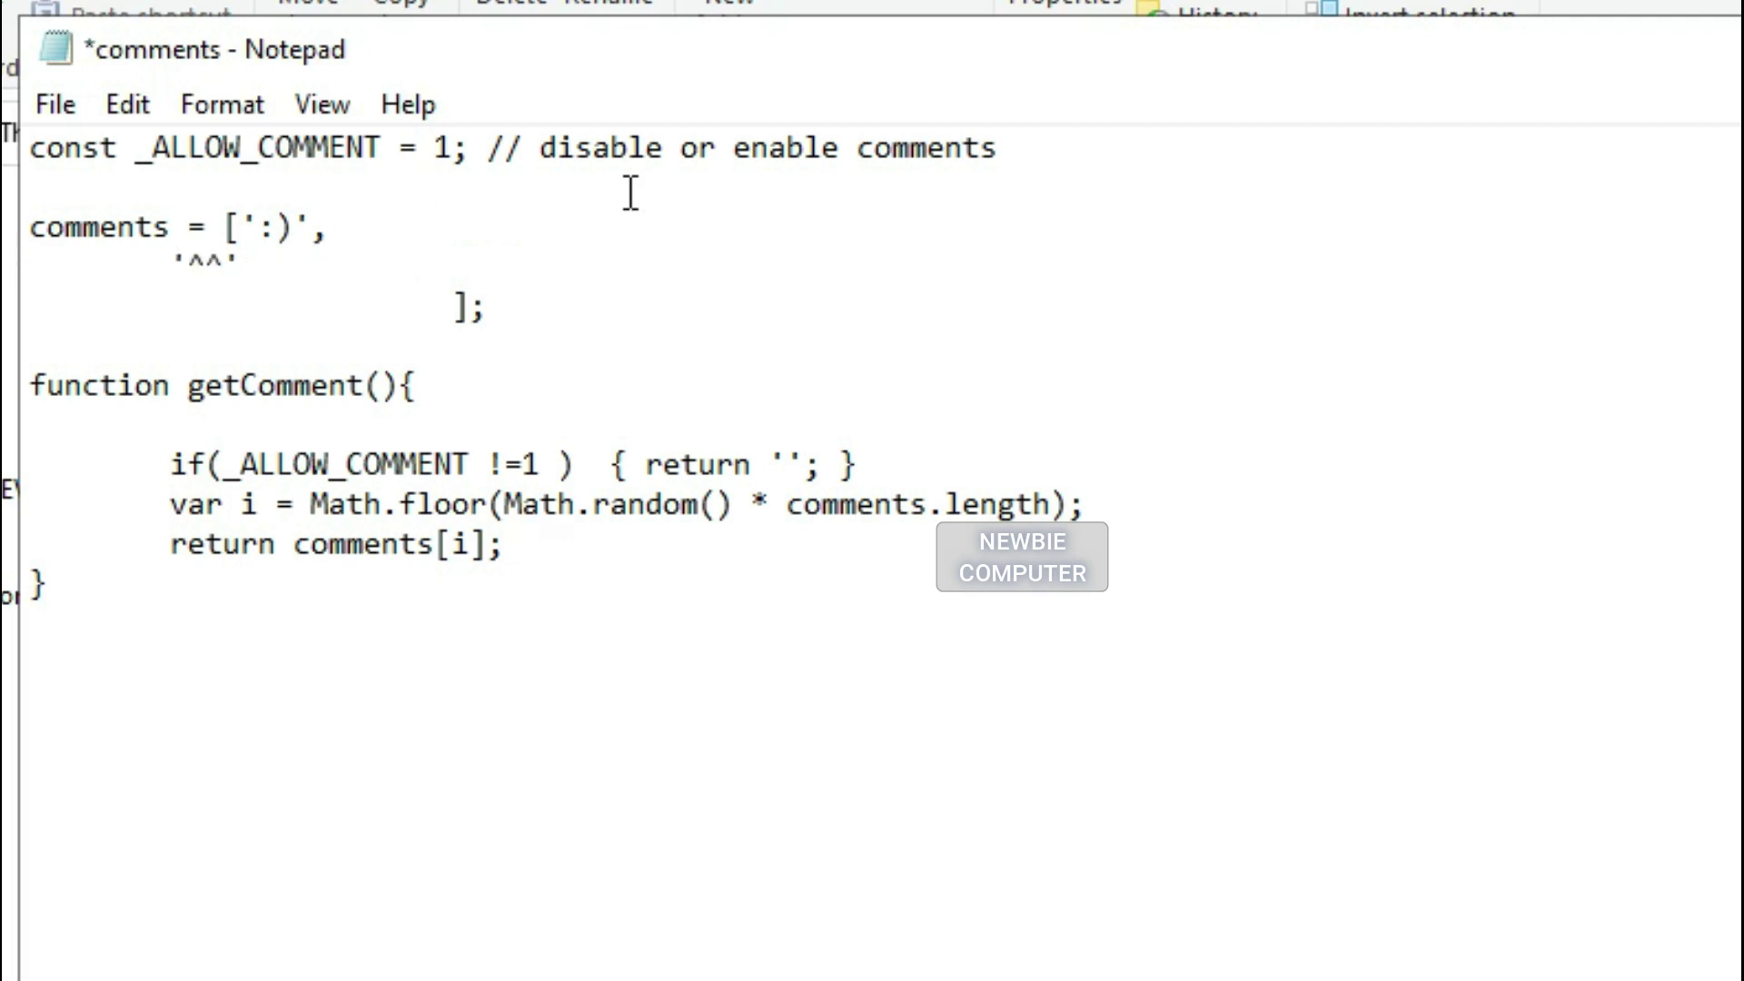
pyautogui.press('Tab')
pyautogui.press('BackSpace')
pyautogui.press('BackSpace')
pyautogui.press('BackSpace')
pyautogui.press('BackSpace')
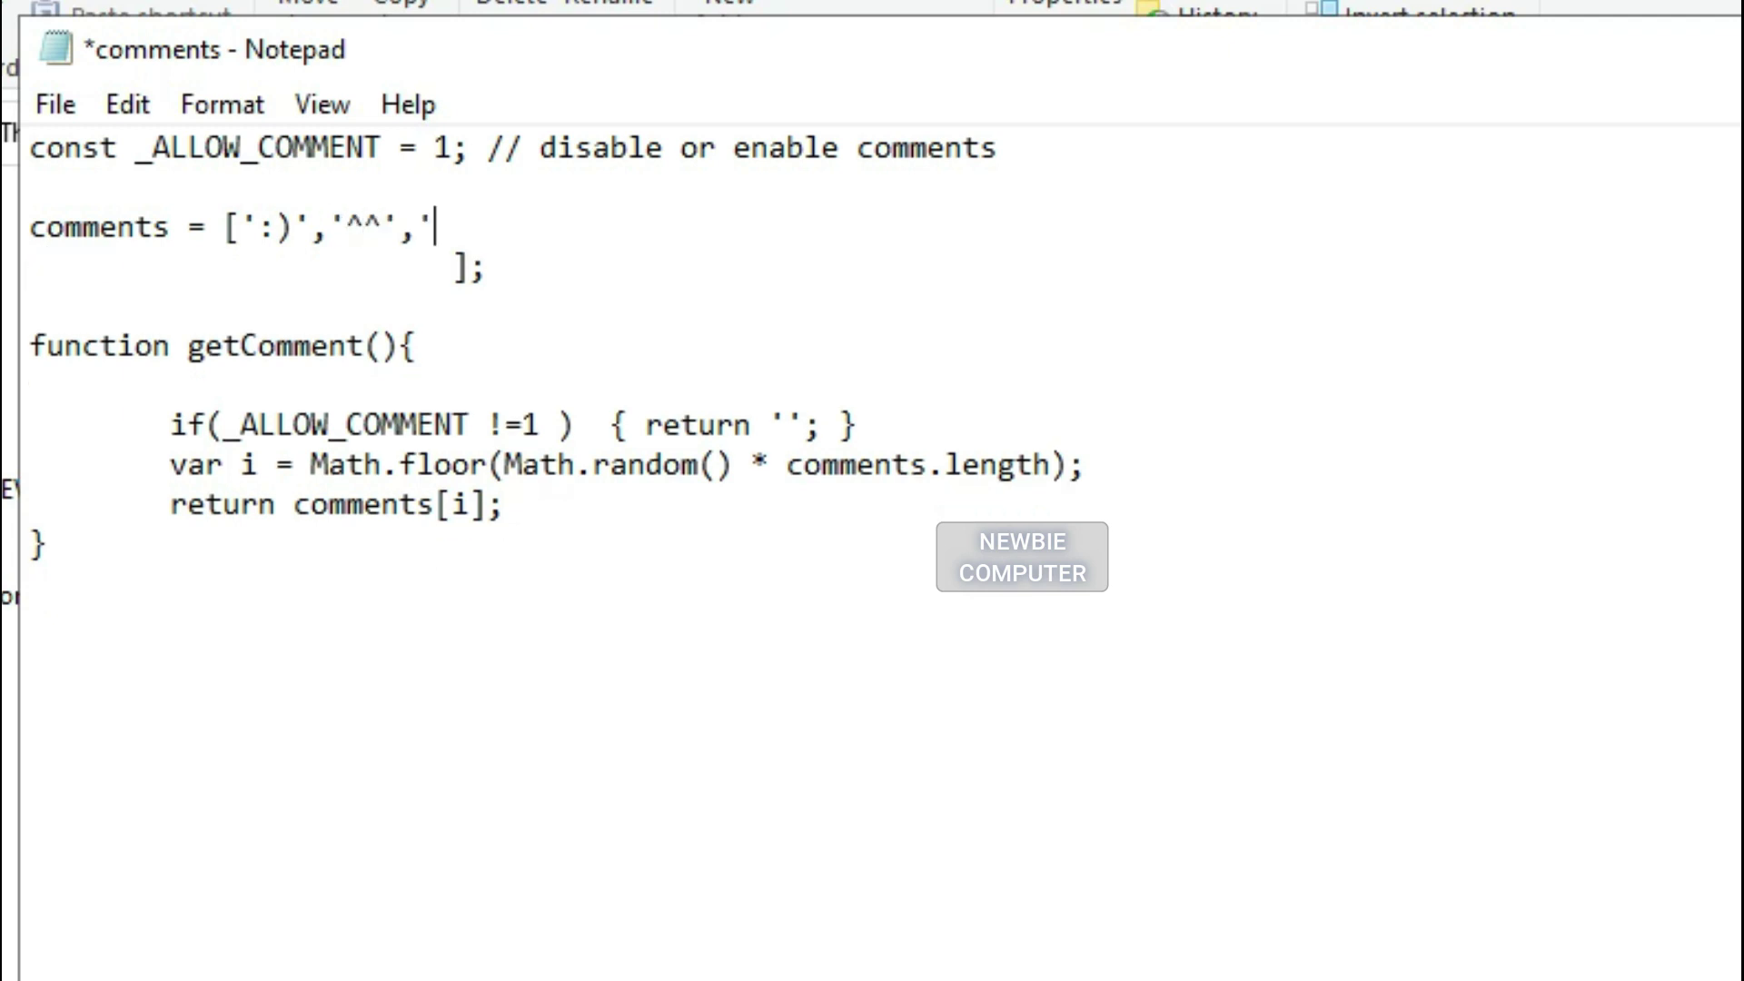
pyautogui.write("good',")
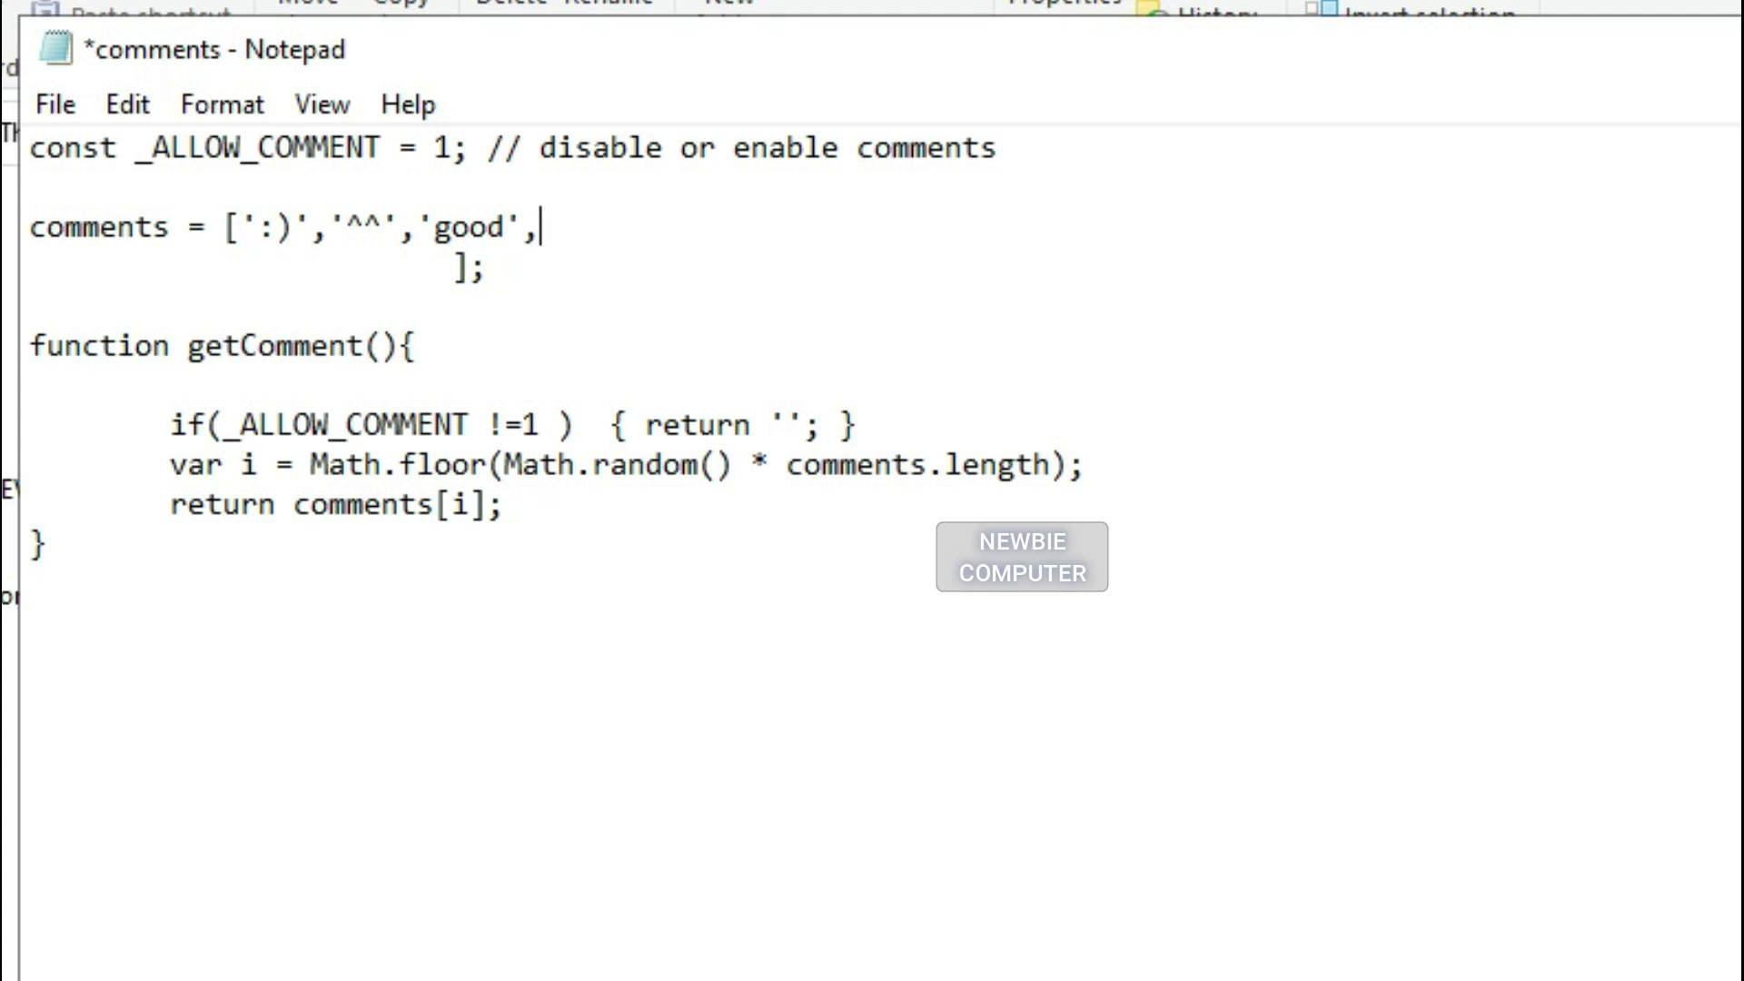
pyautogui.write("'nice','")
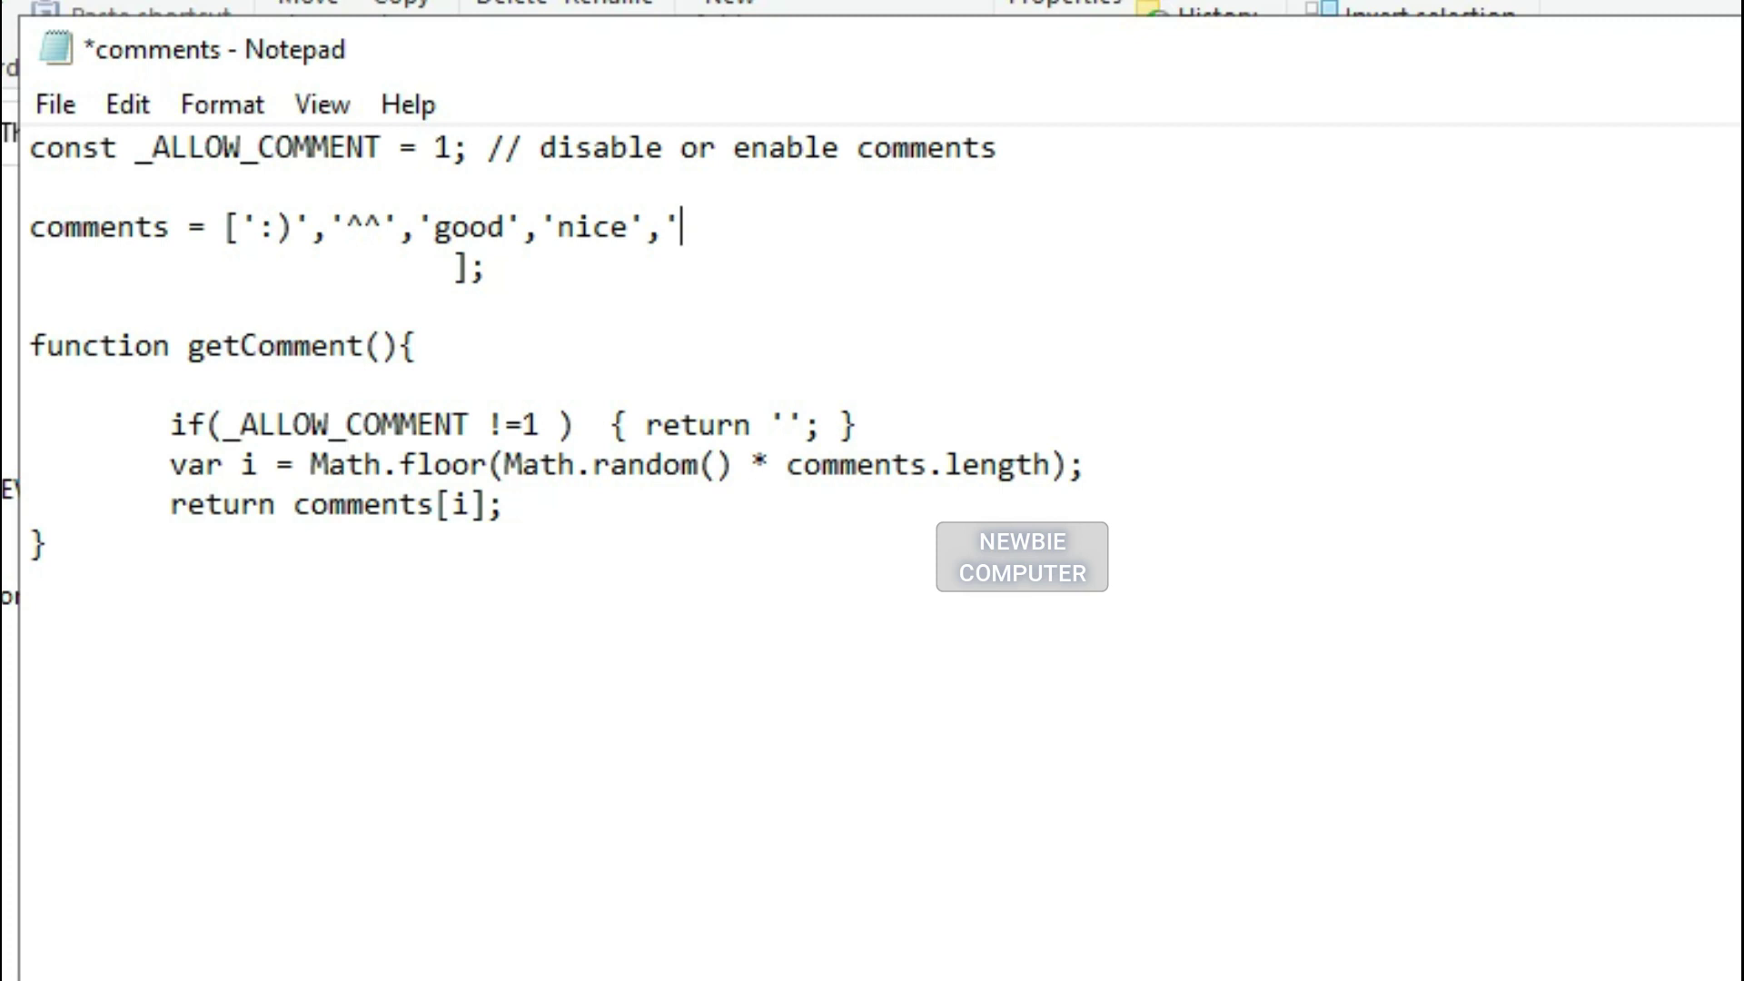
pyautogui.write('great')
# Step: Add an indented 'amazing !' entry on a new line, then save and close comments.js
pyautogui.press('Delete')
pyautogui.press('Delete')
pyautogui.press('Delete')
pyautogui.press('Delete')
pyautogui.press('Delete')
pyautogui.press('Delete')
pyautogui.press('Delete')
pyautogui.press('Delete')
pyautogui.press('Delete')
pyautogui.press('Delete')
pyautogui.press('Delete')
pyautogui.press('Delete')
pyautogui.press('Delete')
pyautogui.press('Delete')
pyautogui.press('Delete')
pyautogui.press('Delete')
pyautogui.press('Delete')
pyautogui.press('Delete')
pyautogui.press('Delete')
pyautogui.press('Delete')
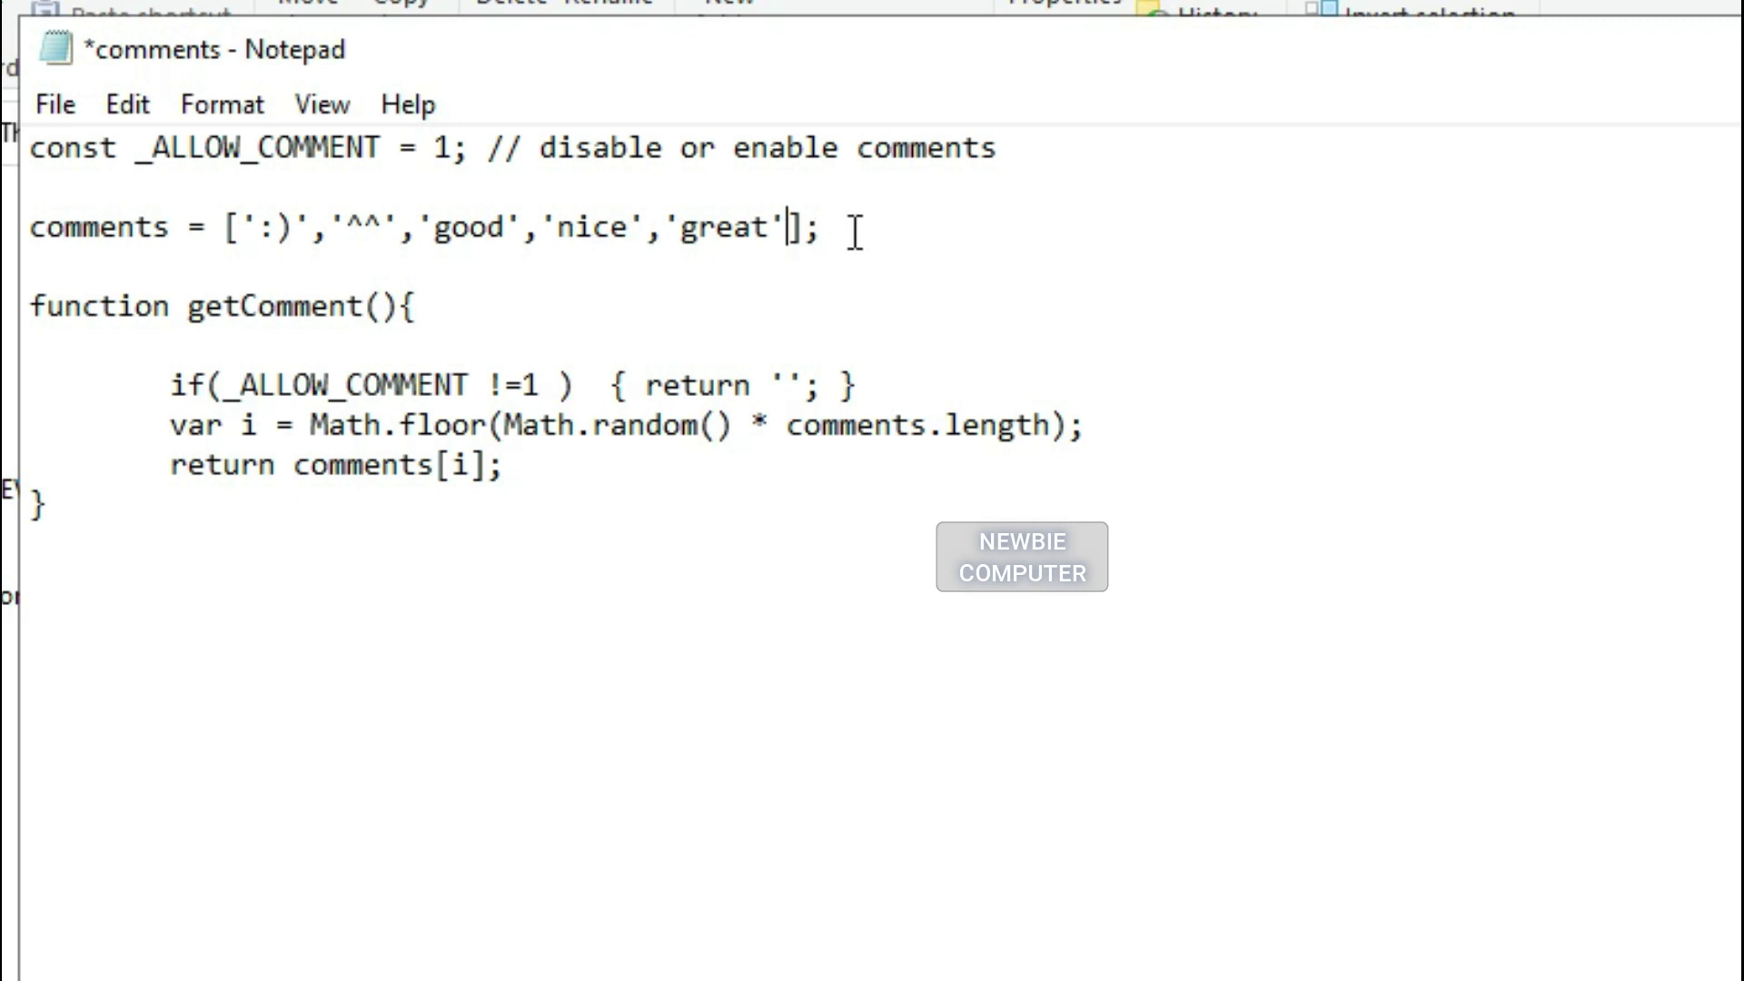
pyautogui.write(',')
pyautogui.press('Return')
pyautogui.press('Tab')
pyautogui.write("'")
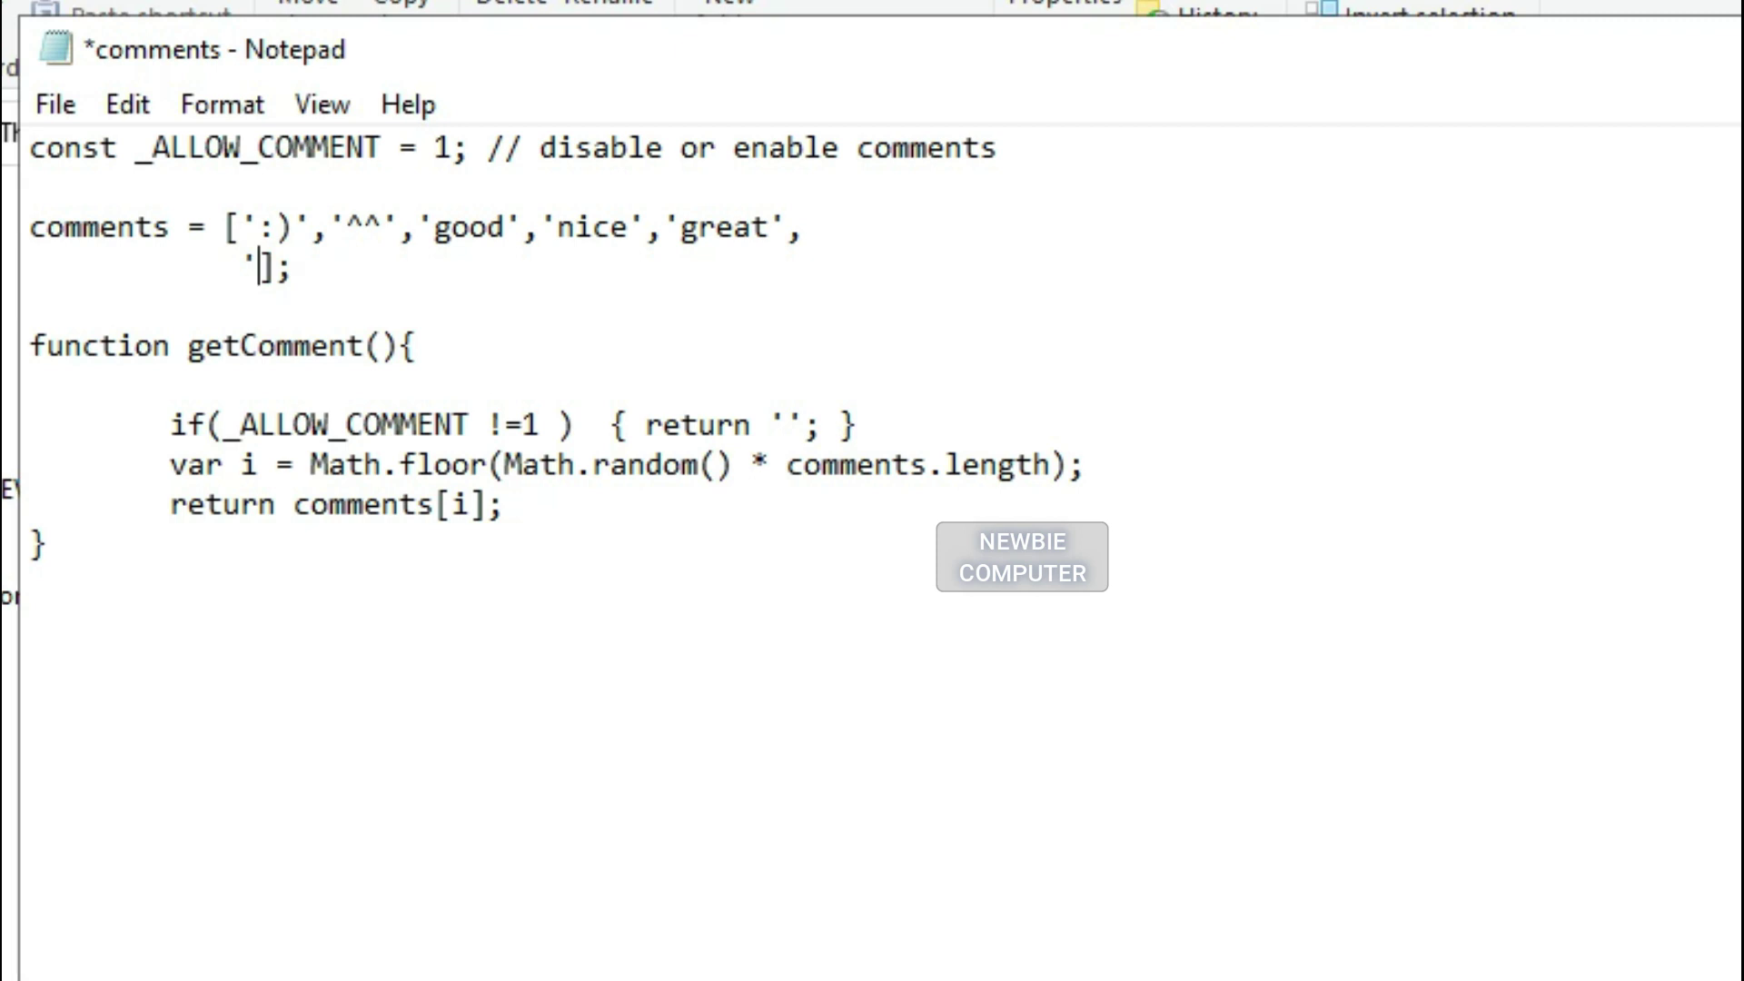
pyautogui.write("amazing !'")
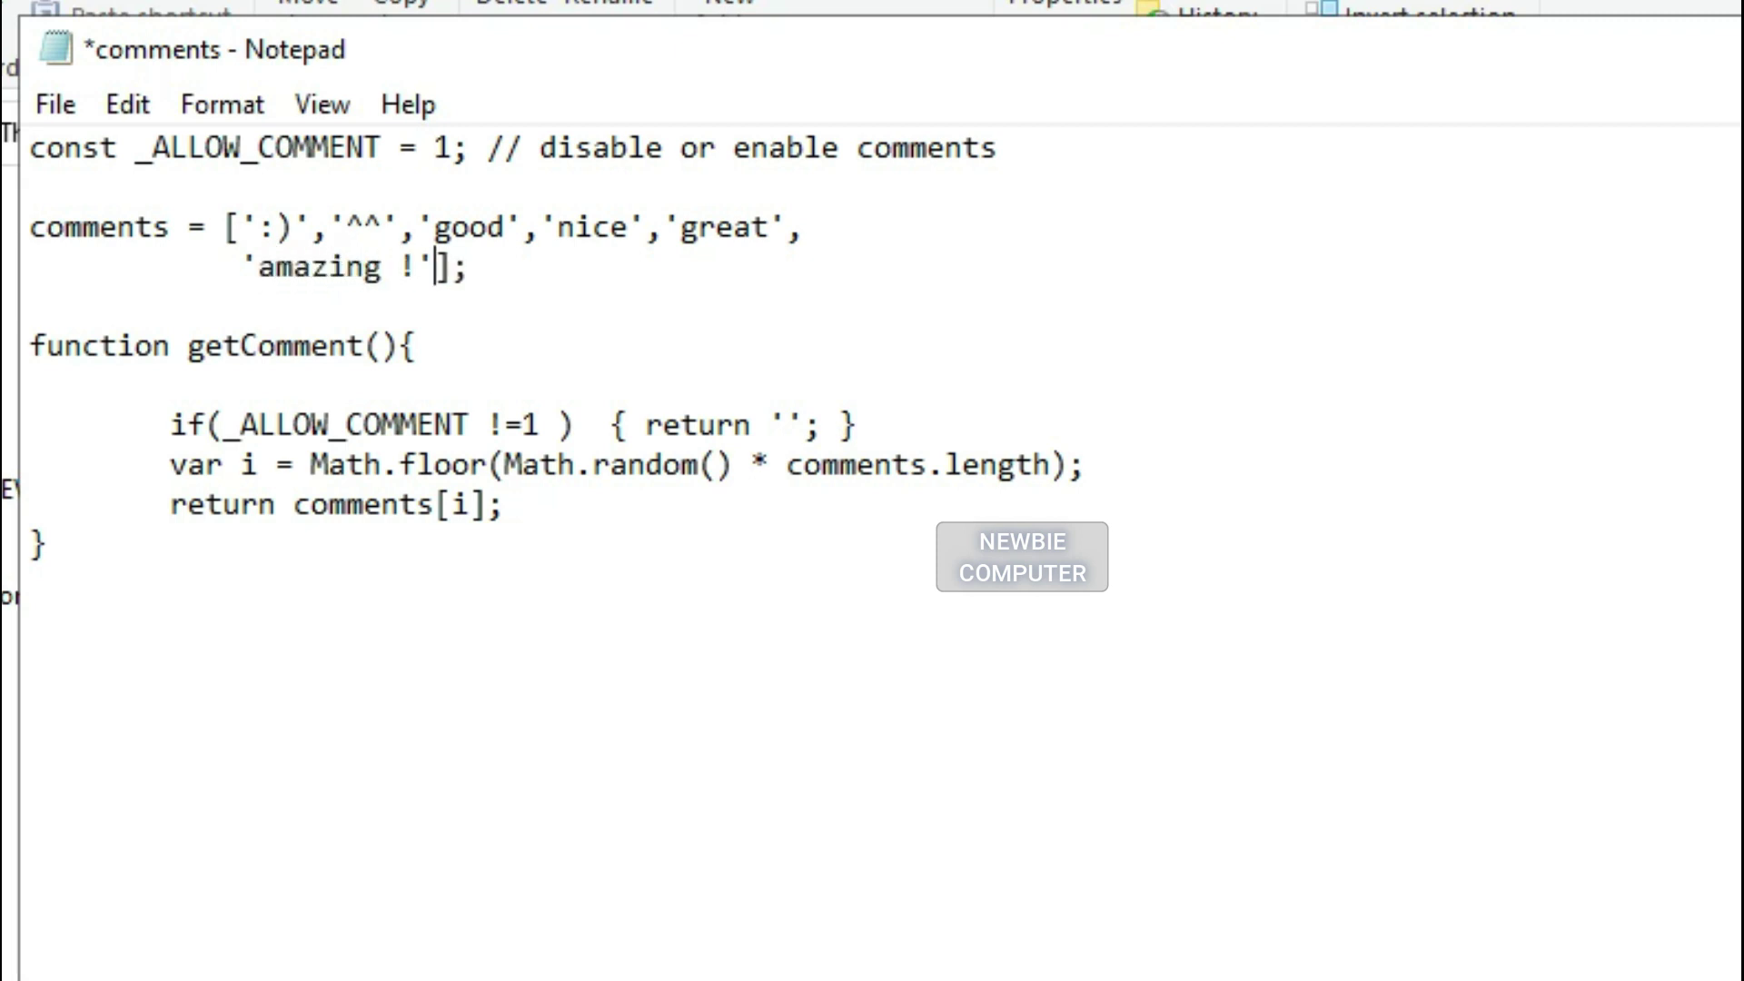
pyautogui.click(613, 315)
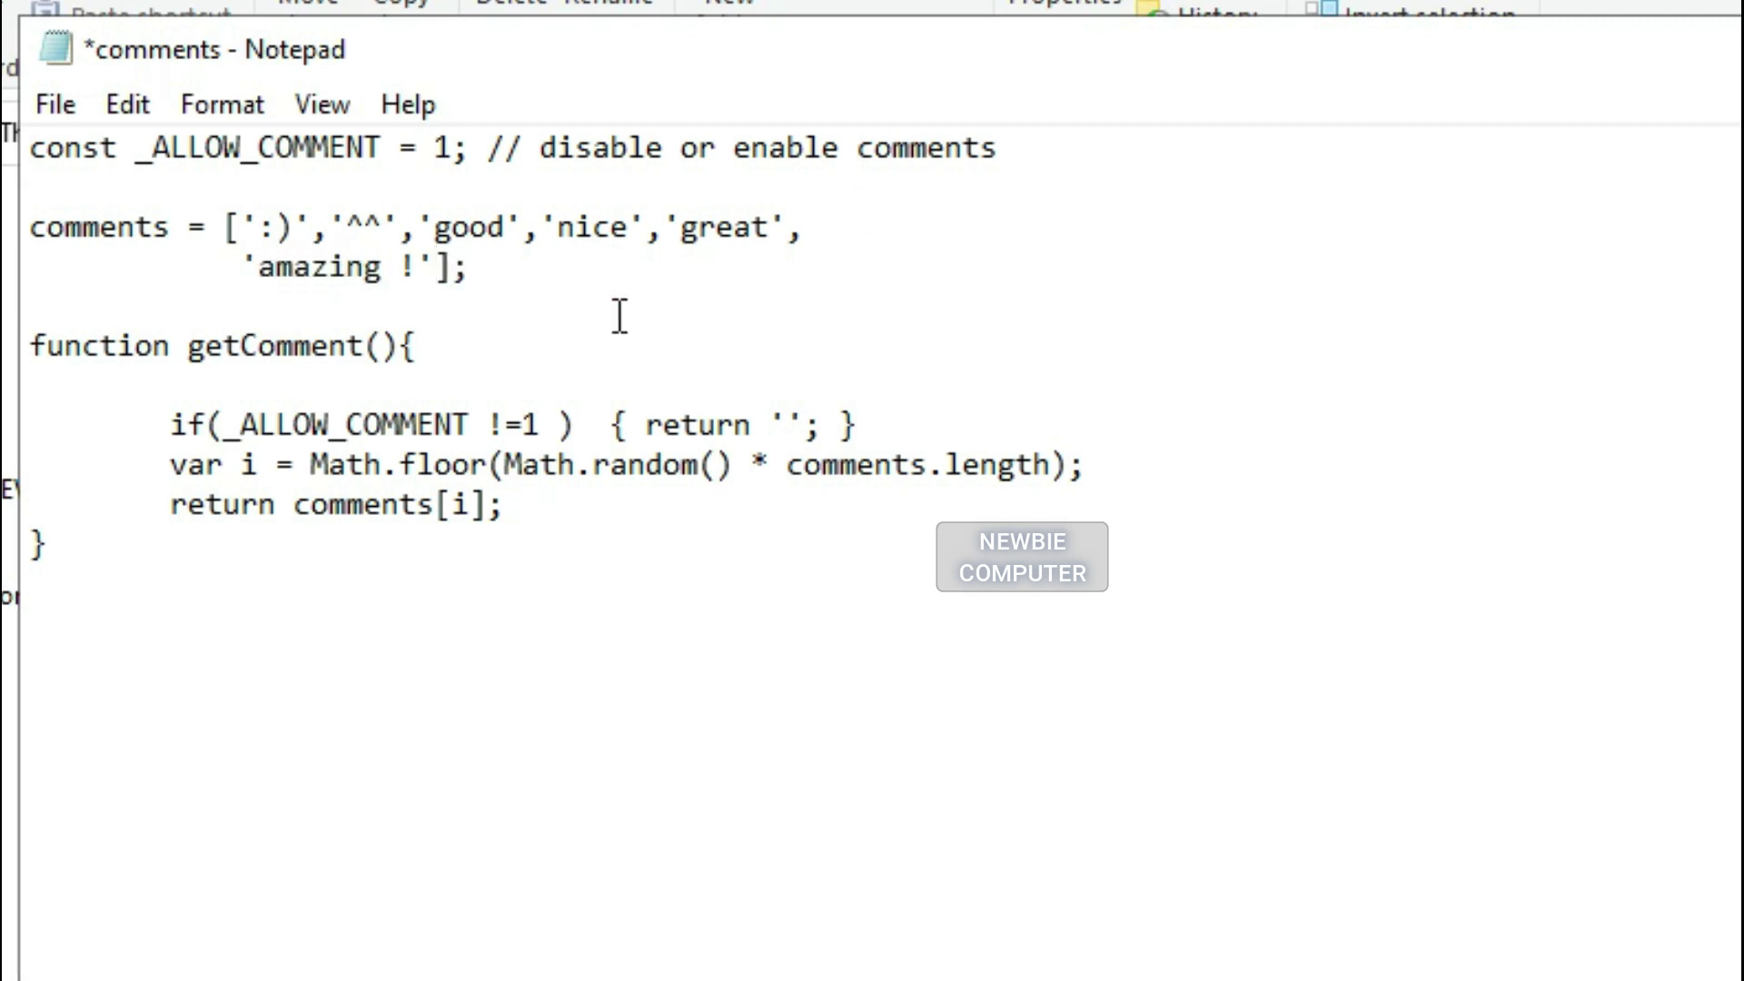
pyautogui.click(48, 112)
pyautogui.click(65, 302)
pyautogui.click(1529, 119)
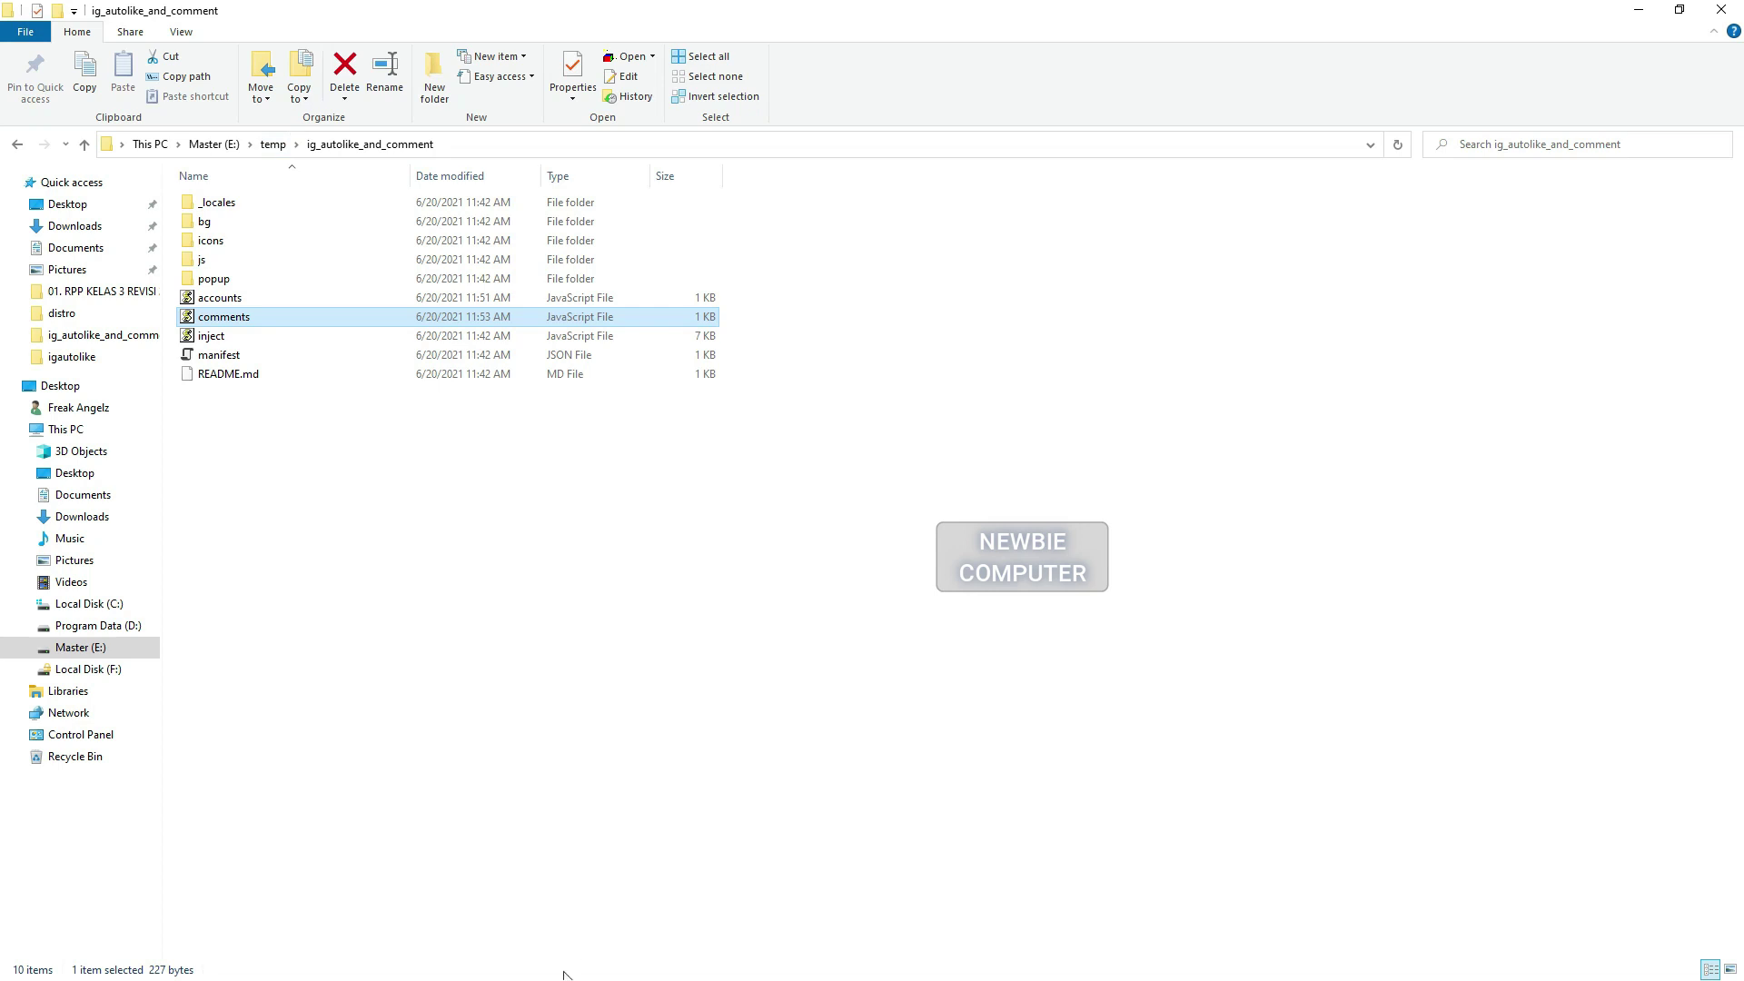
# Step: Bring Chrome forward, go to Settings > Extensions, and switch on Developer mode
pyautogui.press('super')
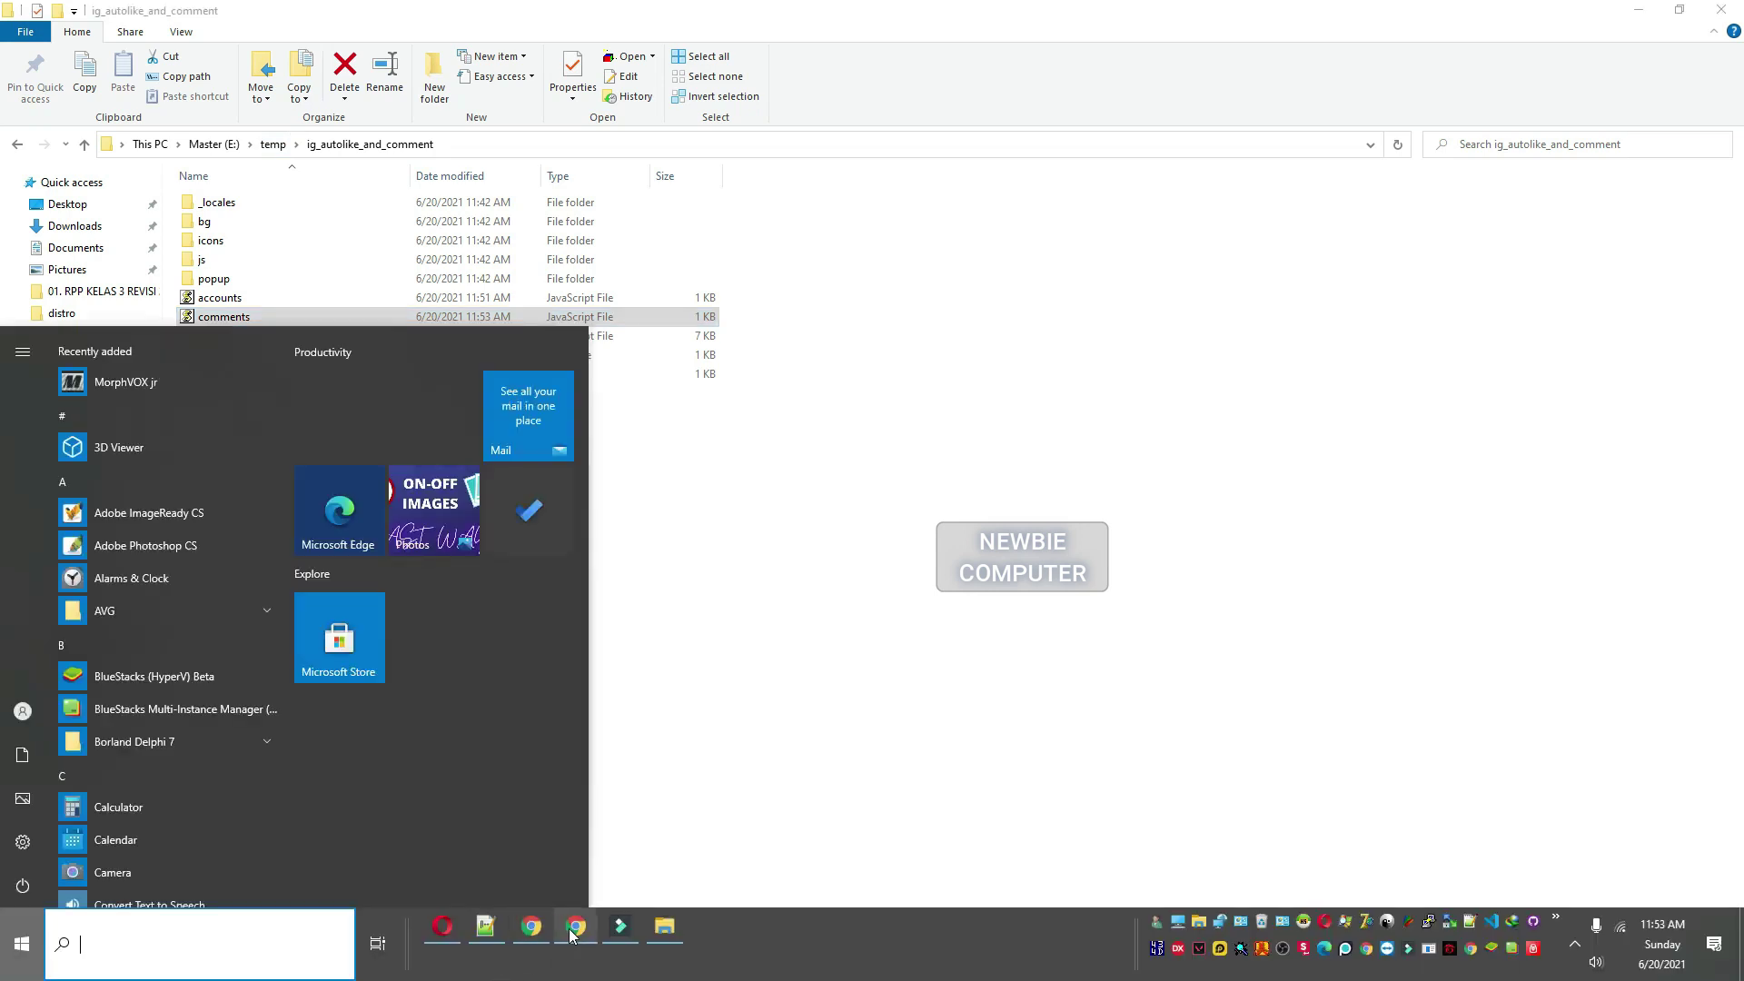
pyautogui.click(556, 959)
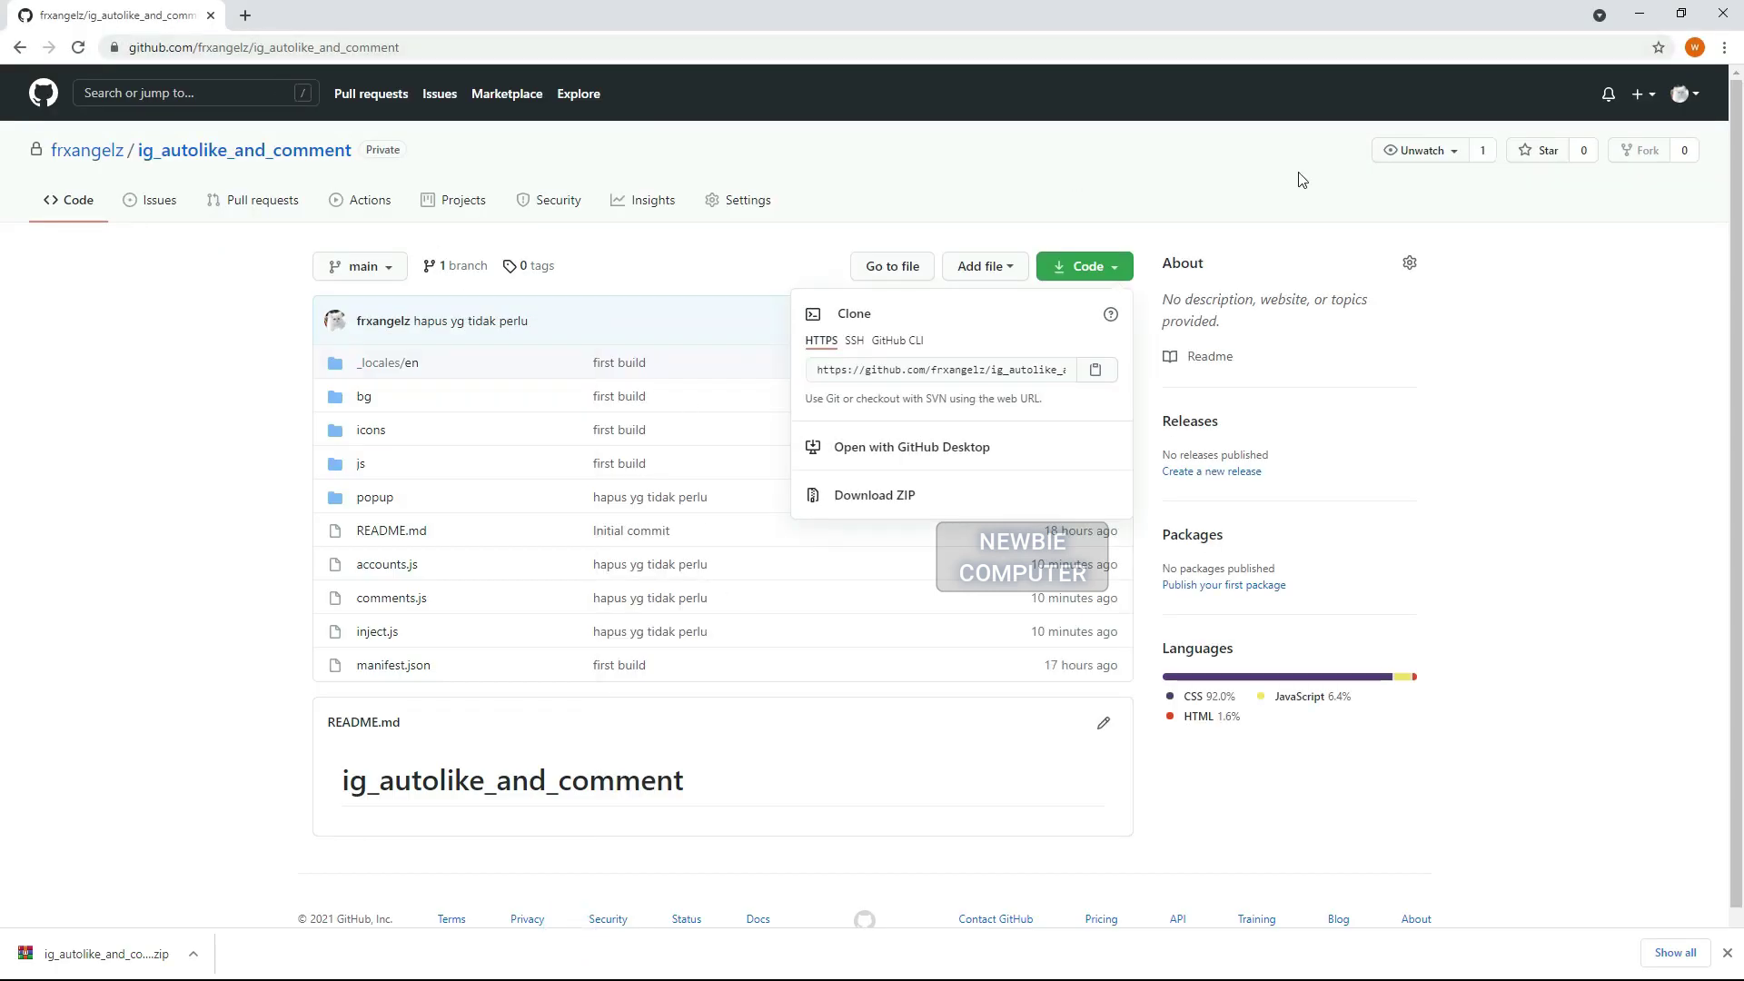
pyautogui.click(1724, 47)
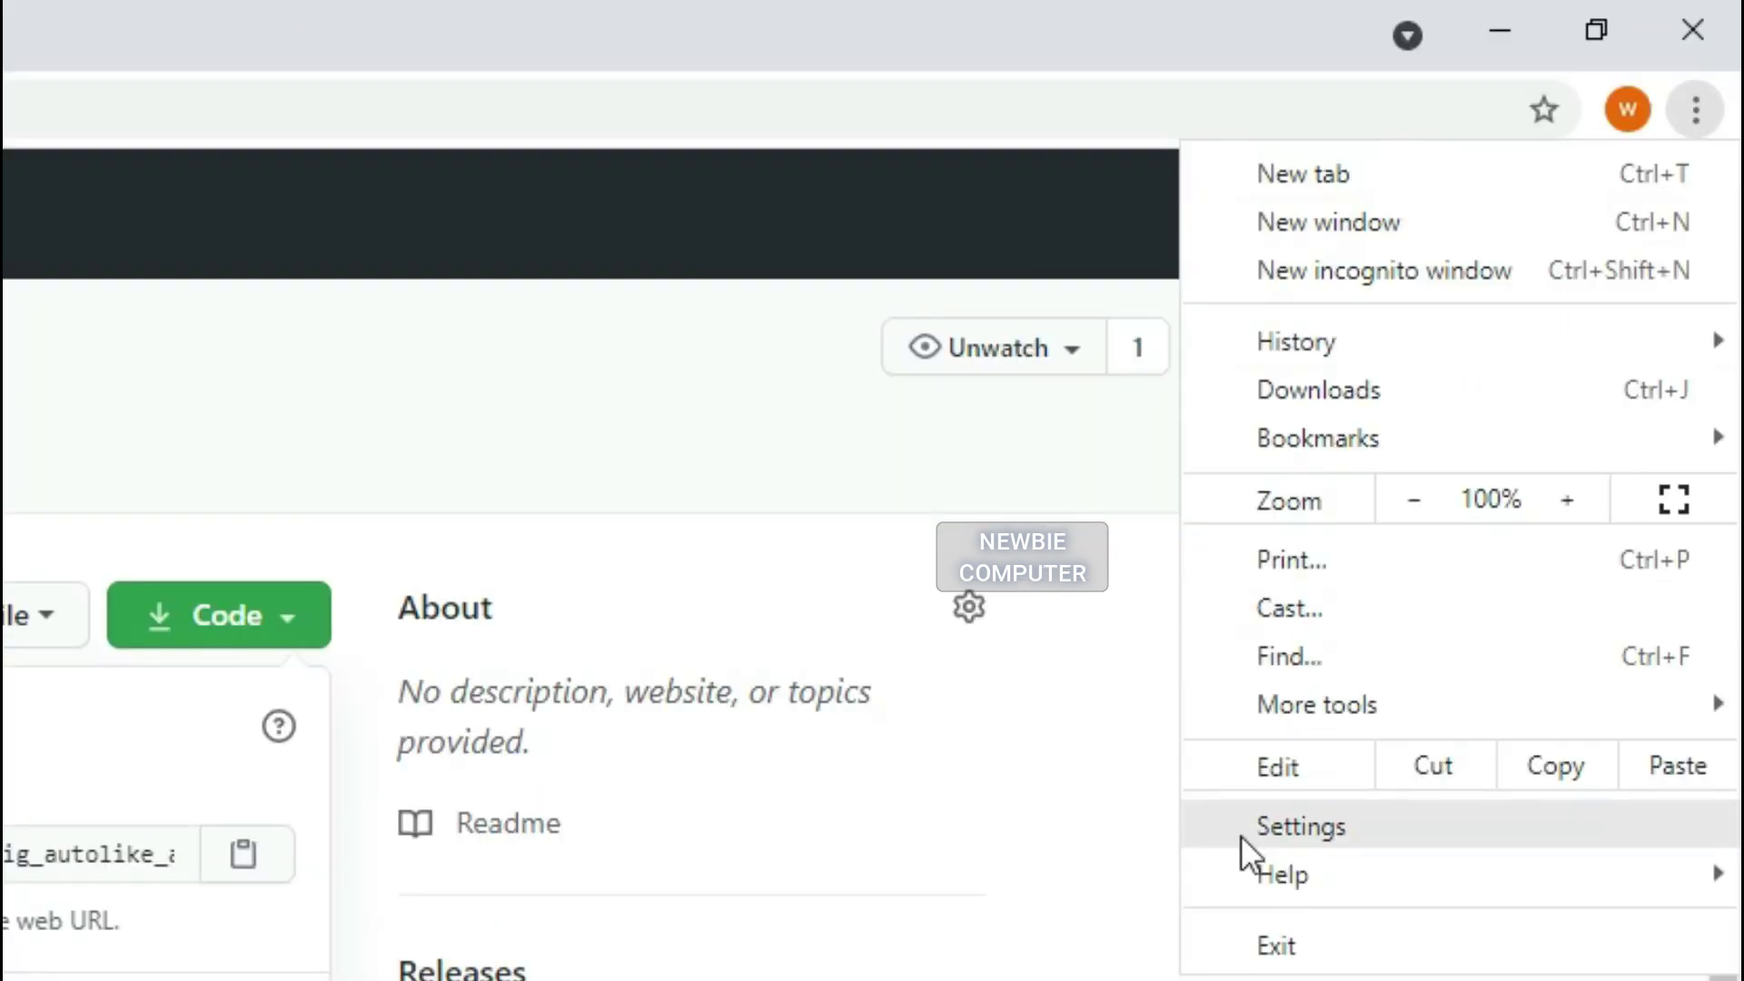
pyautogui.click(1241, 838)
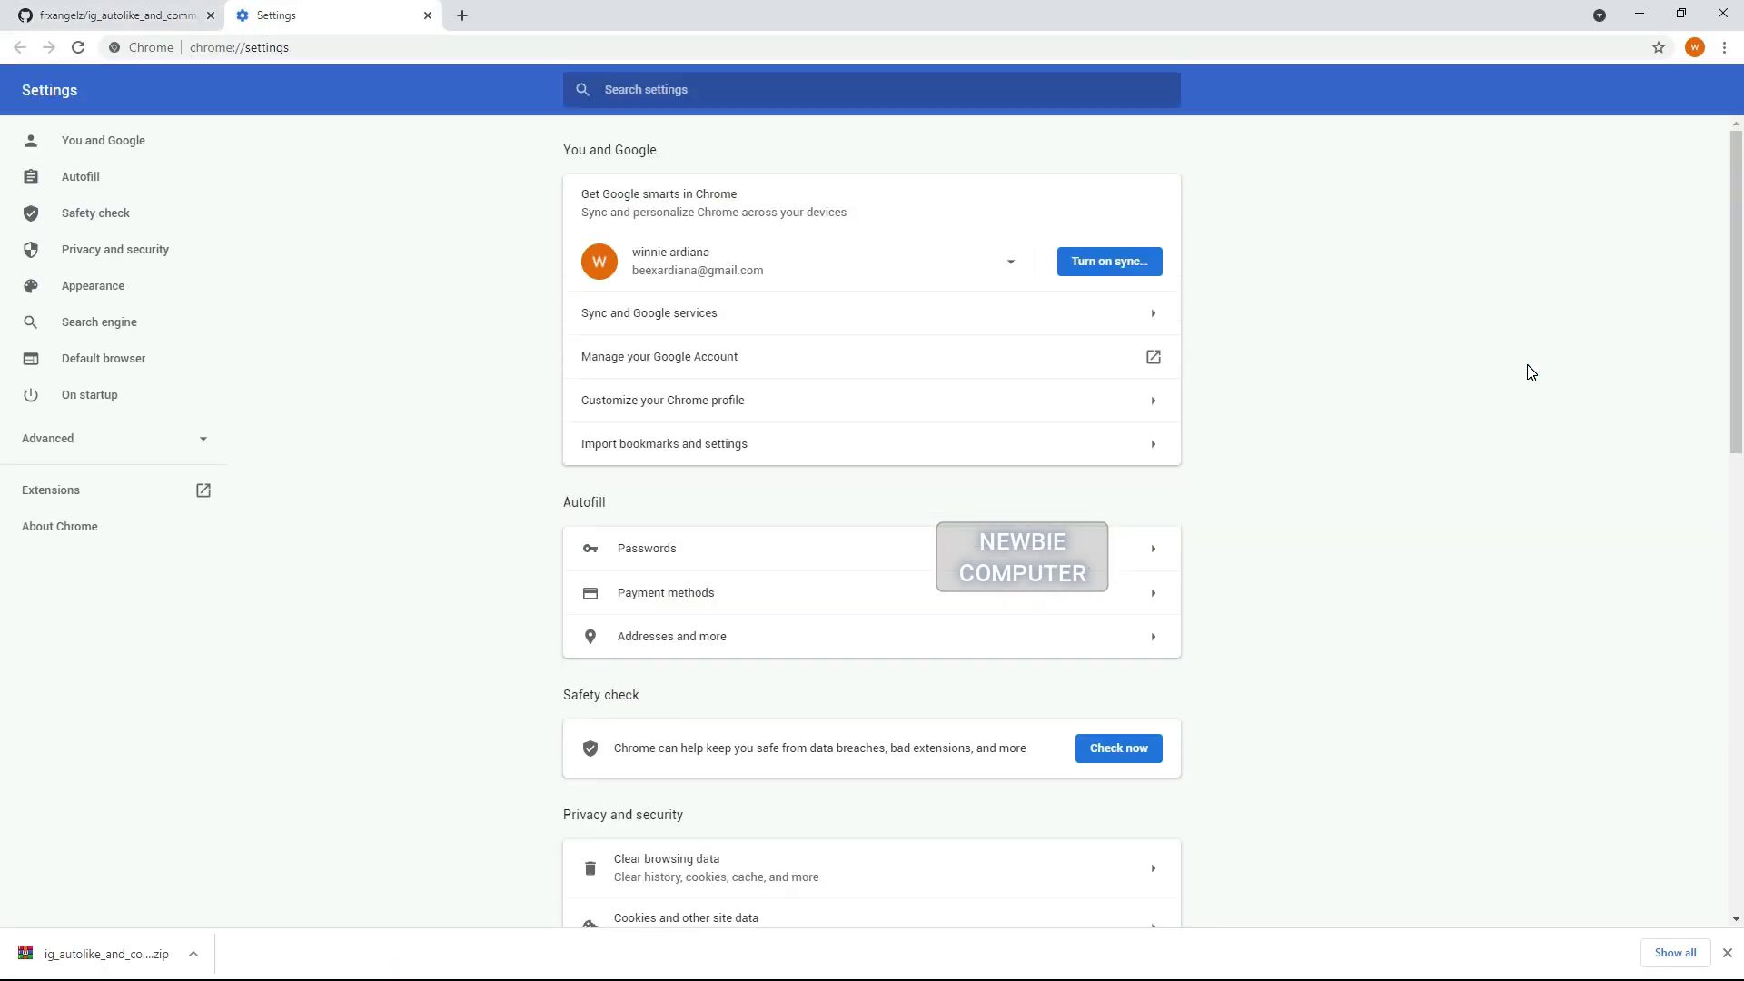
pyautogui.click(69, 494)
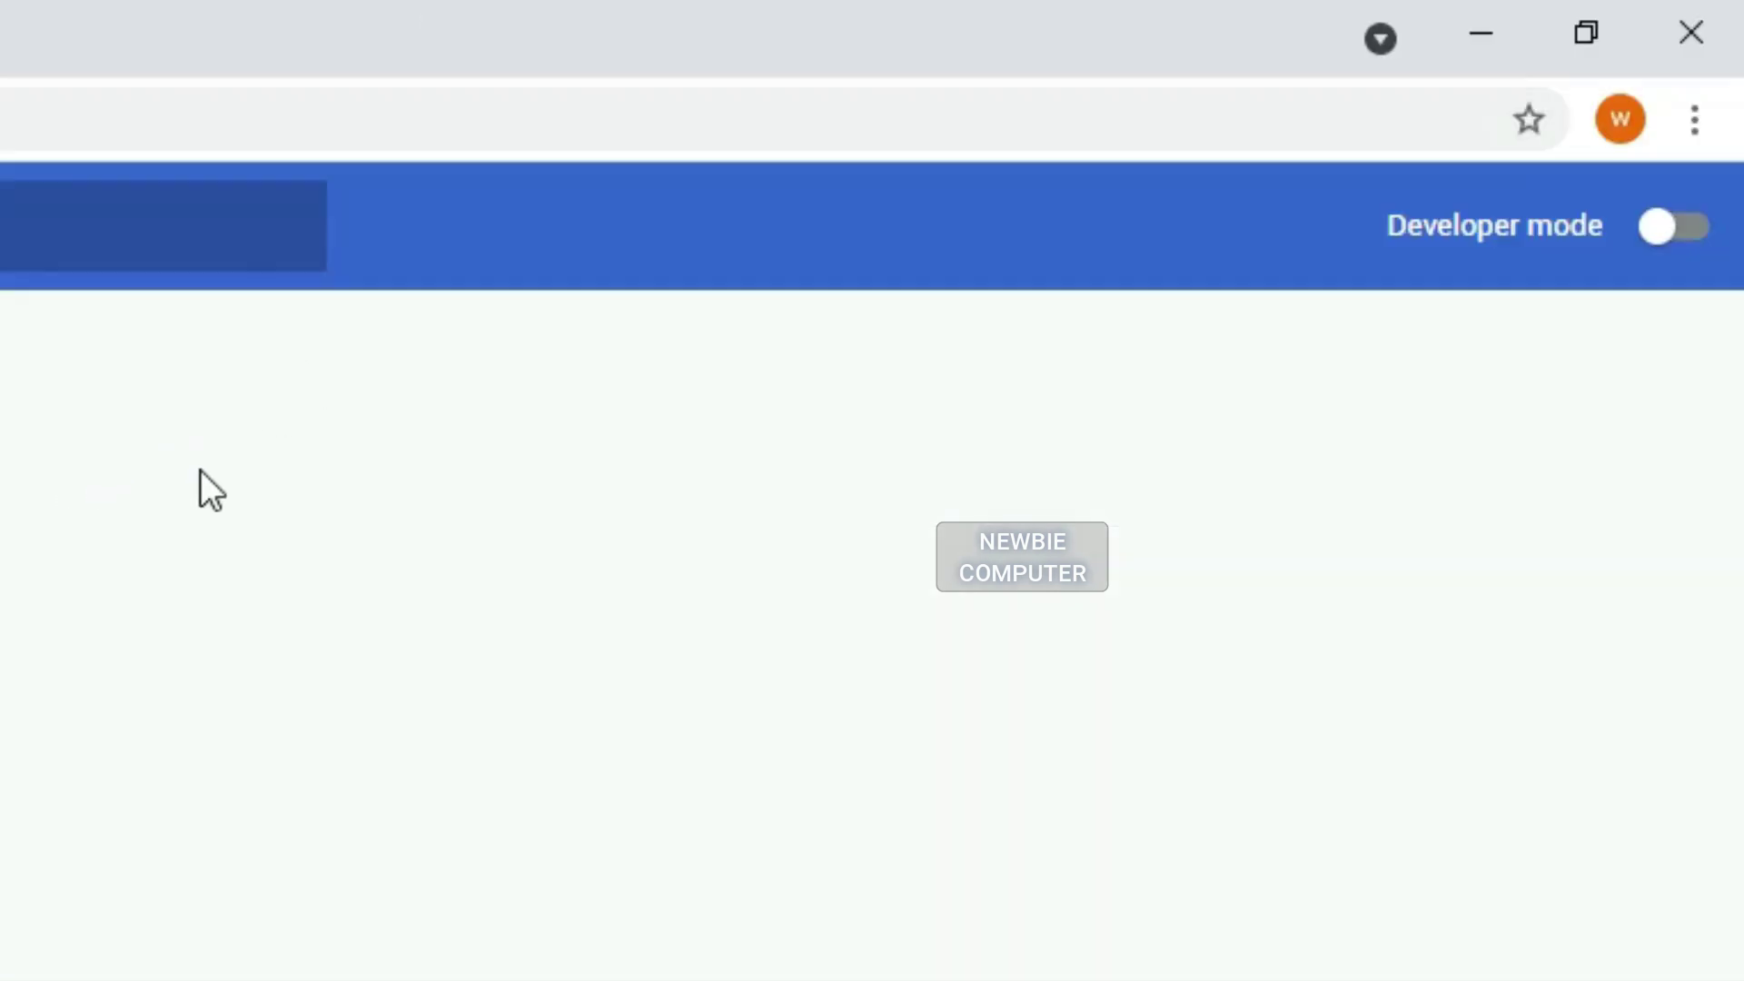
pyautogui.click(1704, 250)
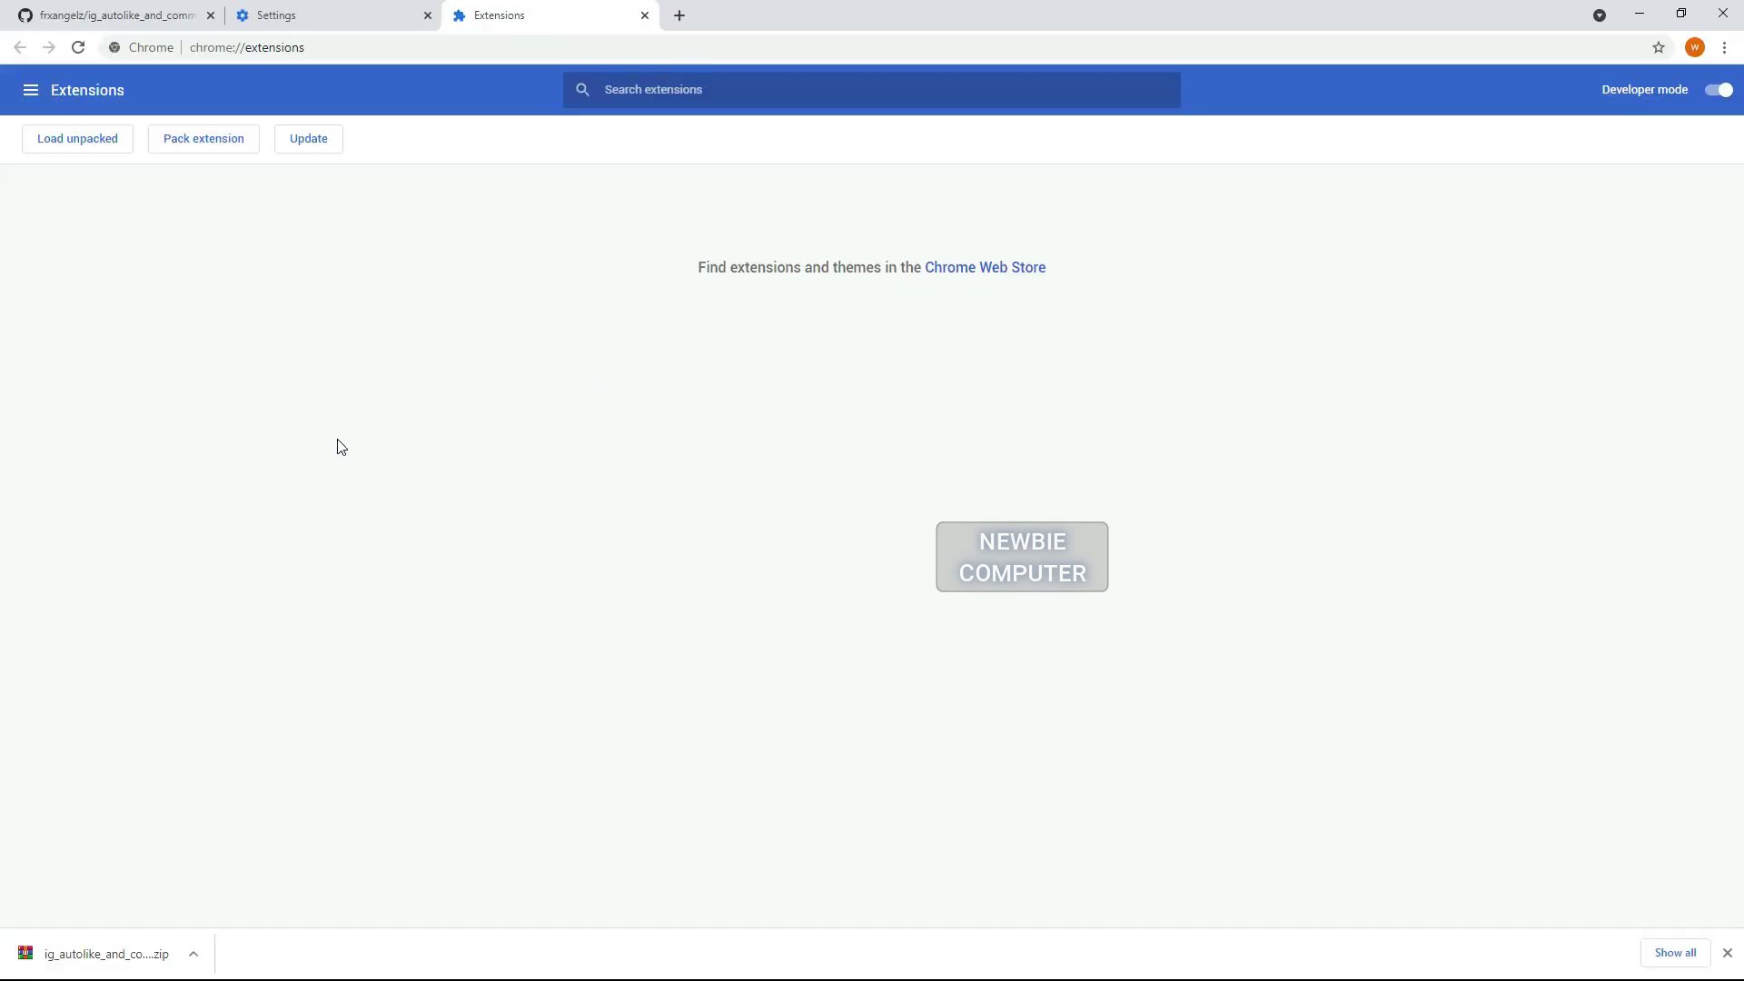
# Step: Load E:\temp\ig_autolike_and_comment as an unpacked extension, adding Instagram : Autolike ! 0.0.1
pyautogui.click(93, 143)
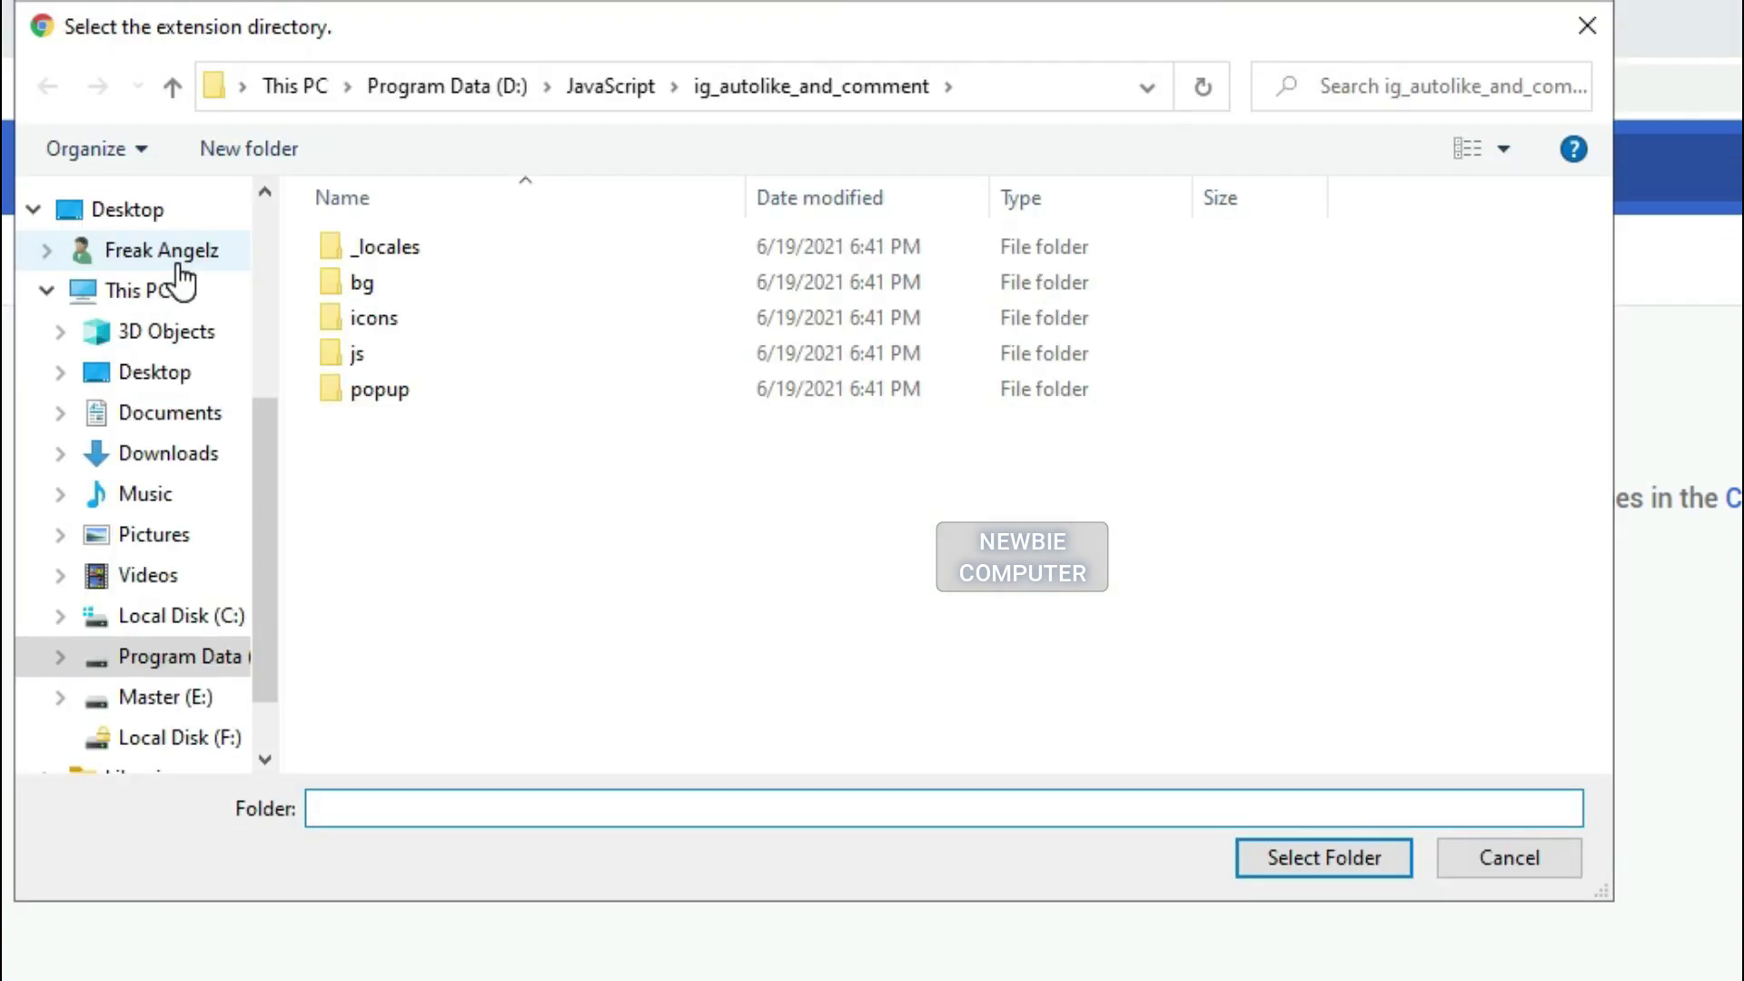
pyautogui.click(195, 697)
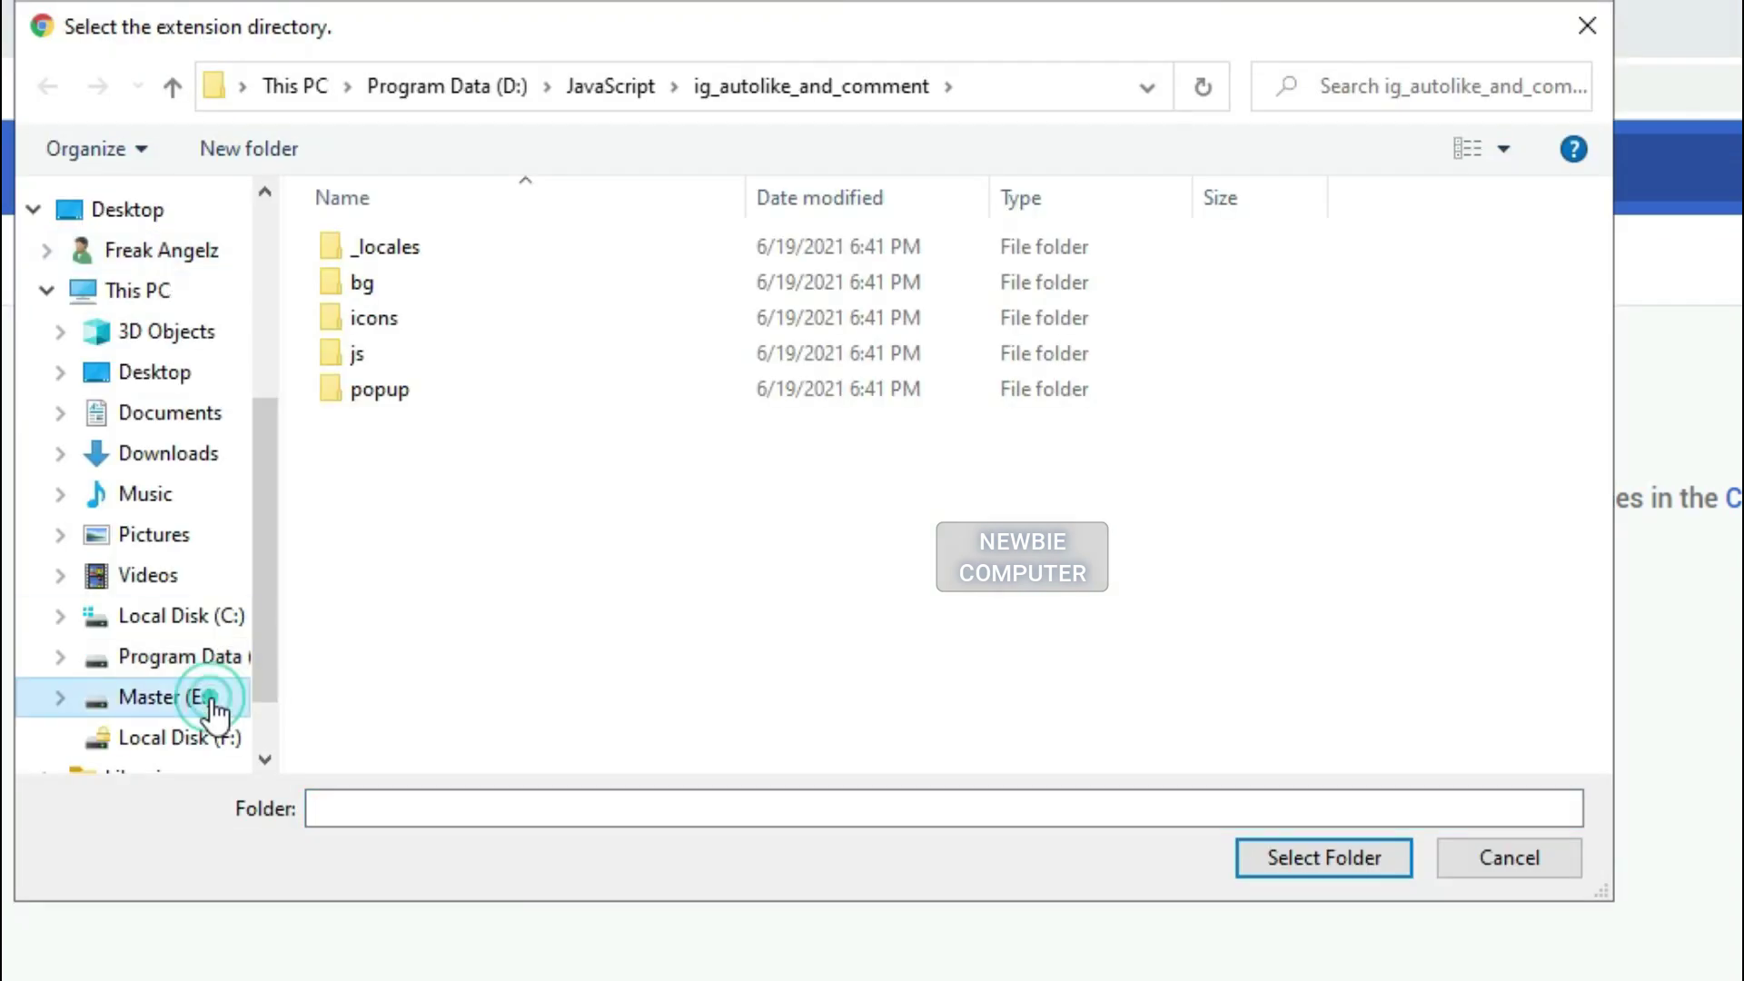
pyautogui.scroll(-4, 620, 645)
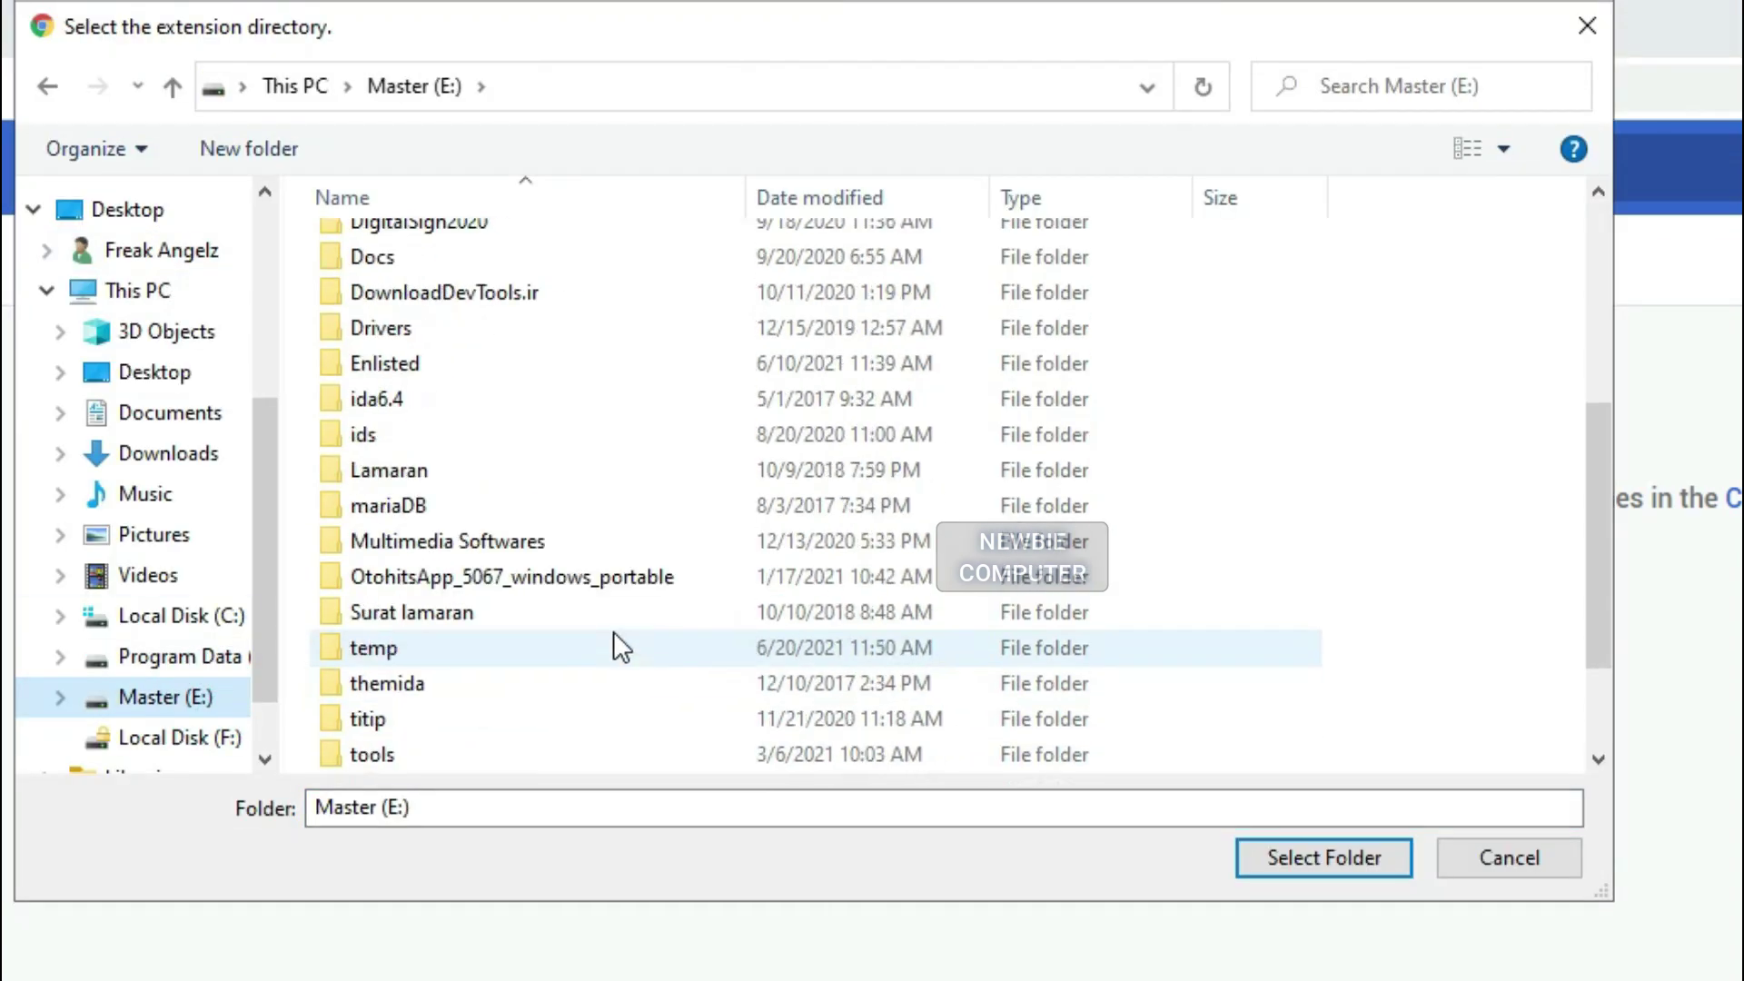
pyautogui.doubleClick(363, 651)
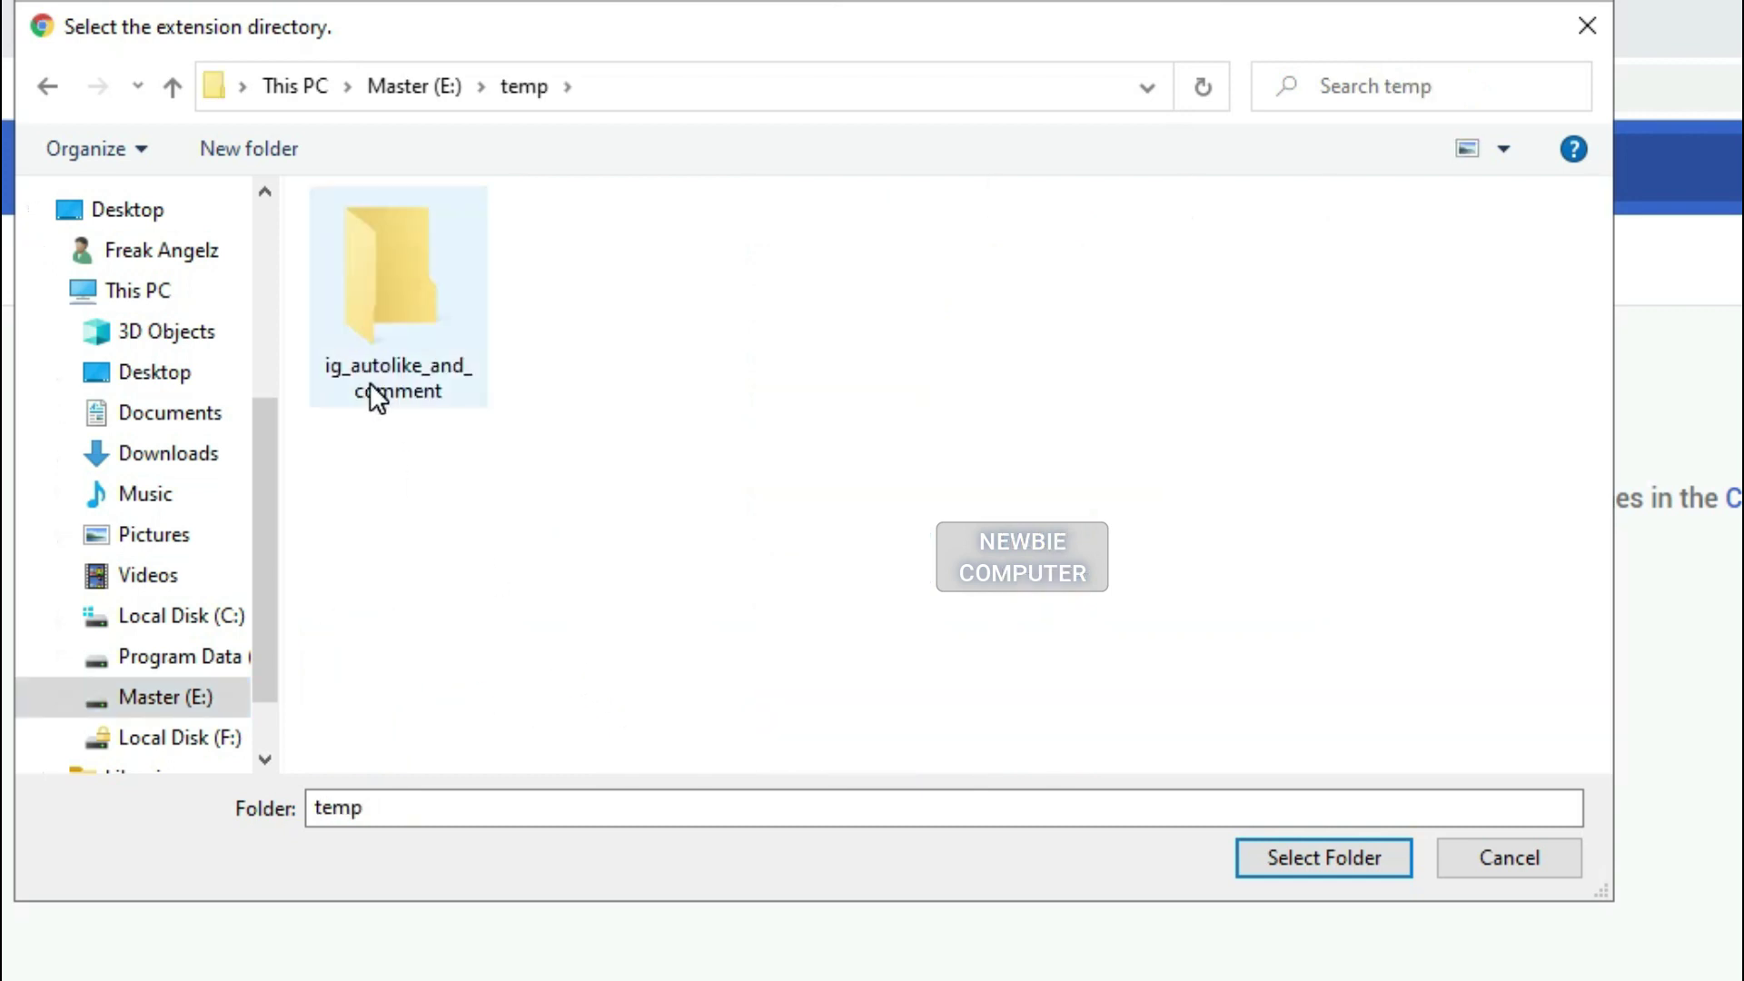
pyautogui.click(405, 373)
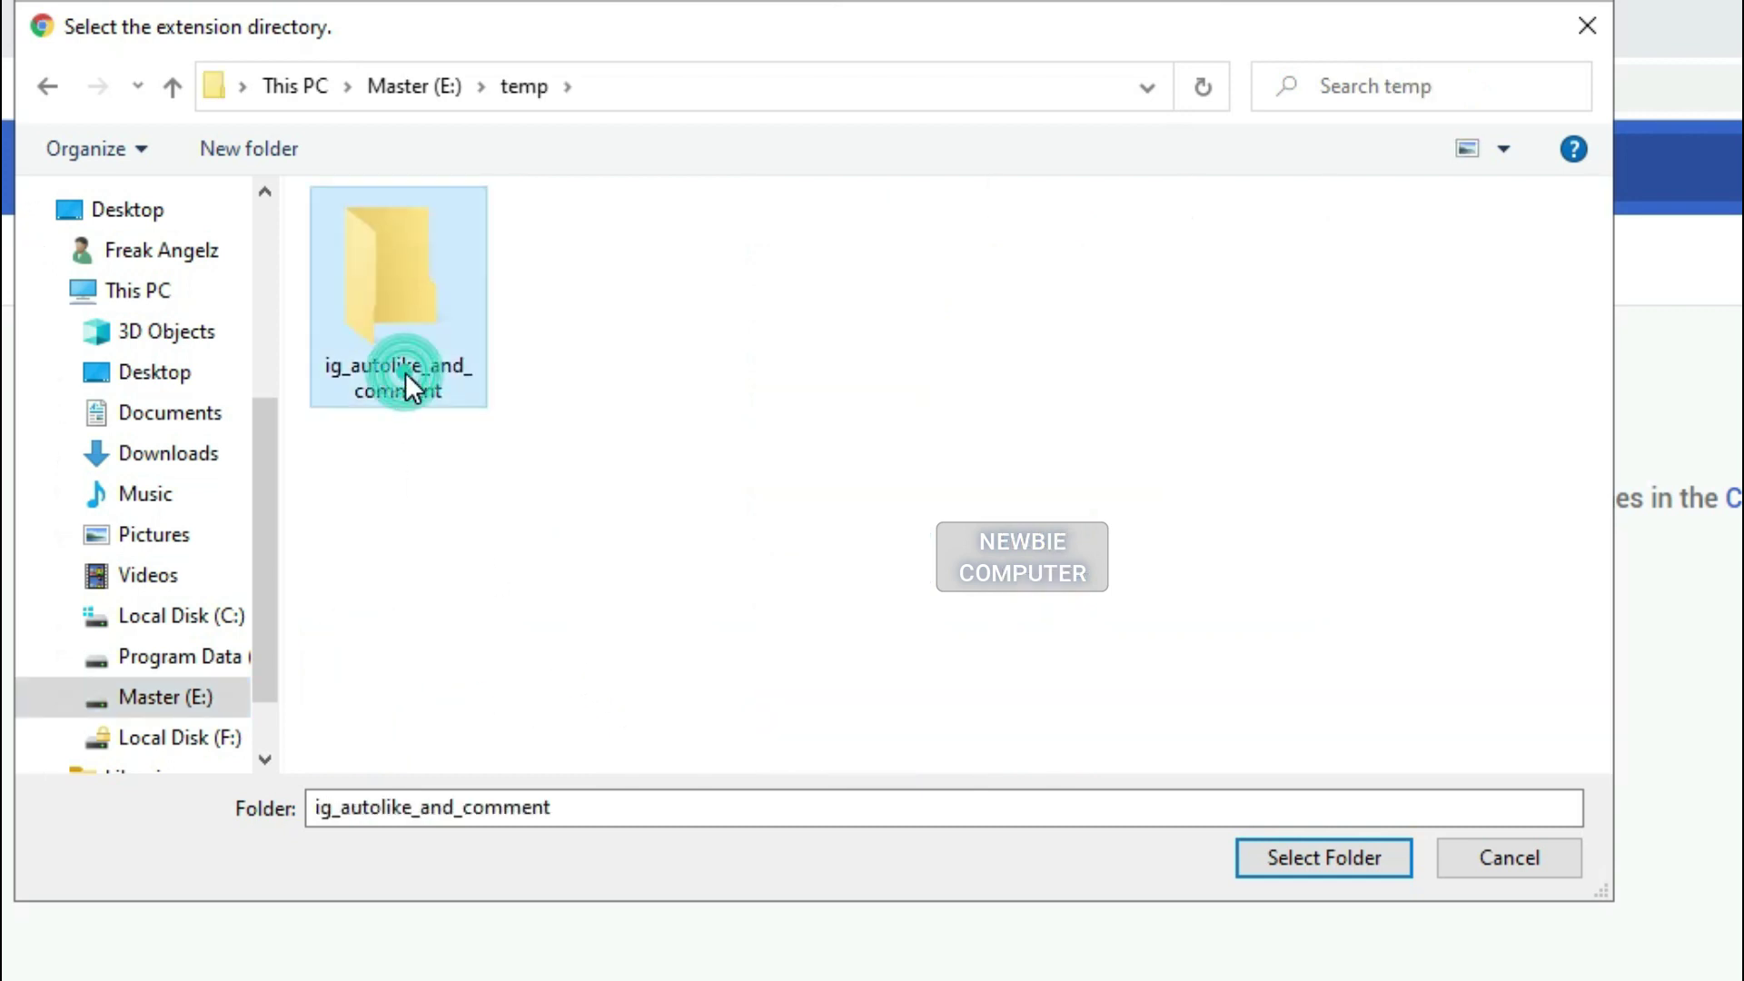
pyautogui.click(1286, 868)
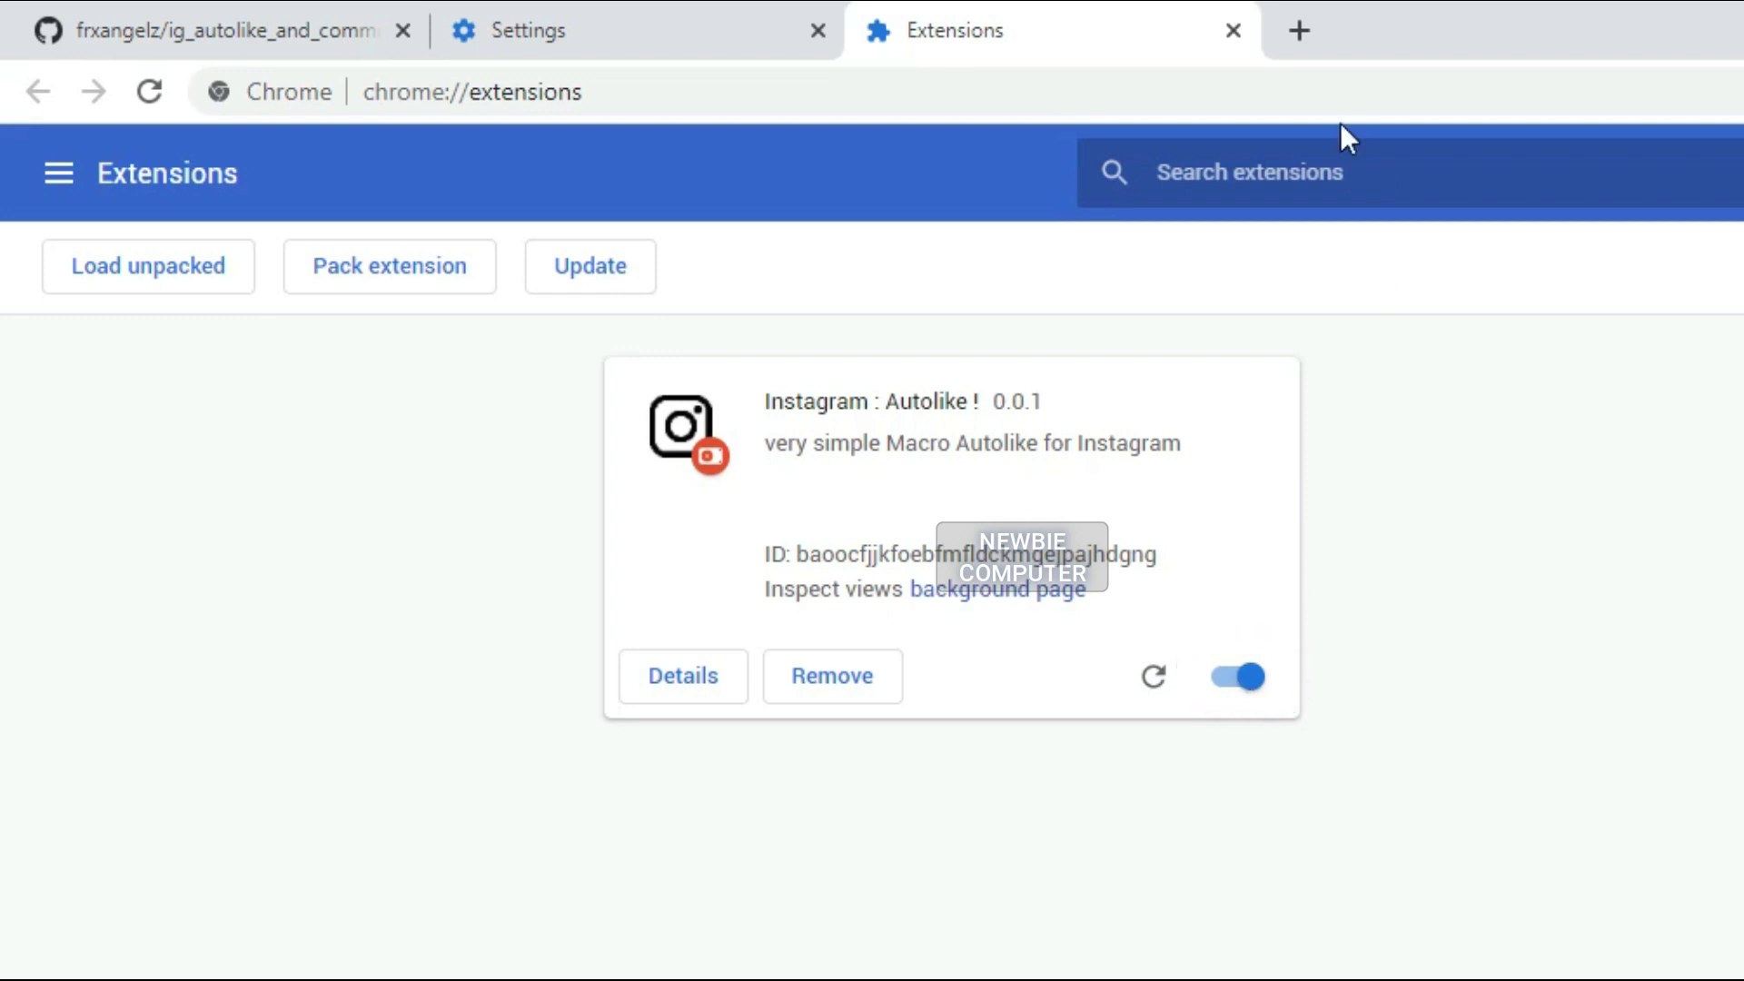
# Step: Go to instagram.com in a new tab and show the extensions with site access
pyautogui.click(1300, 34)
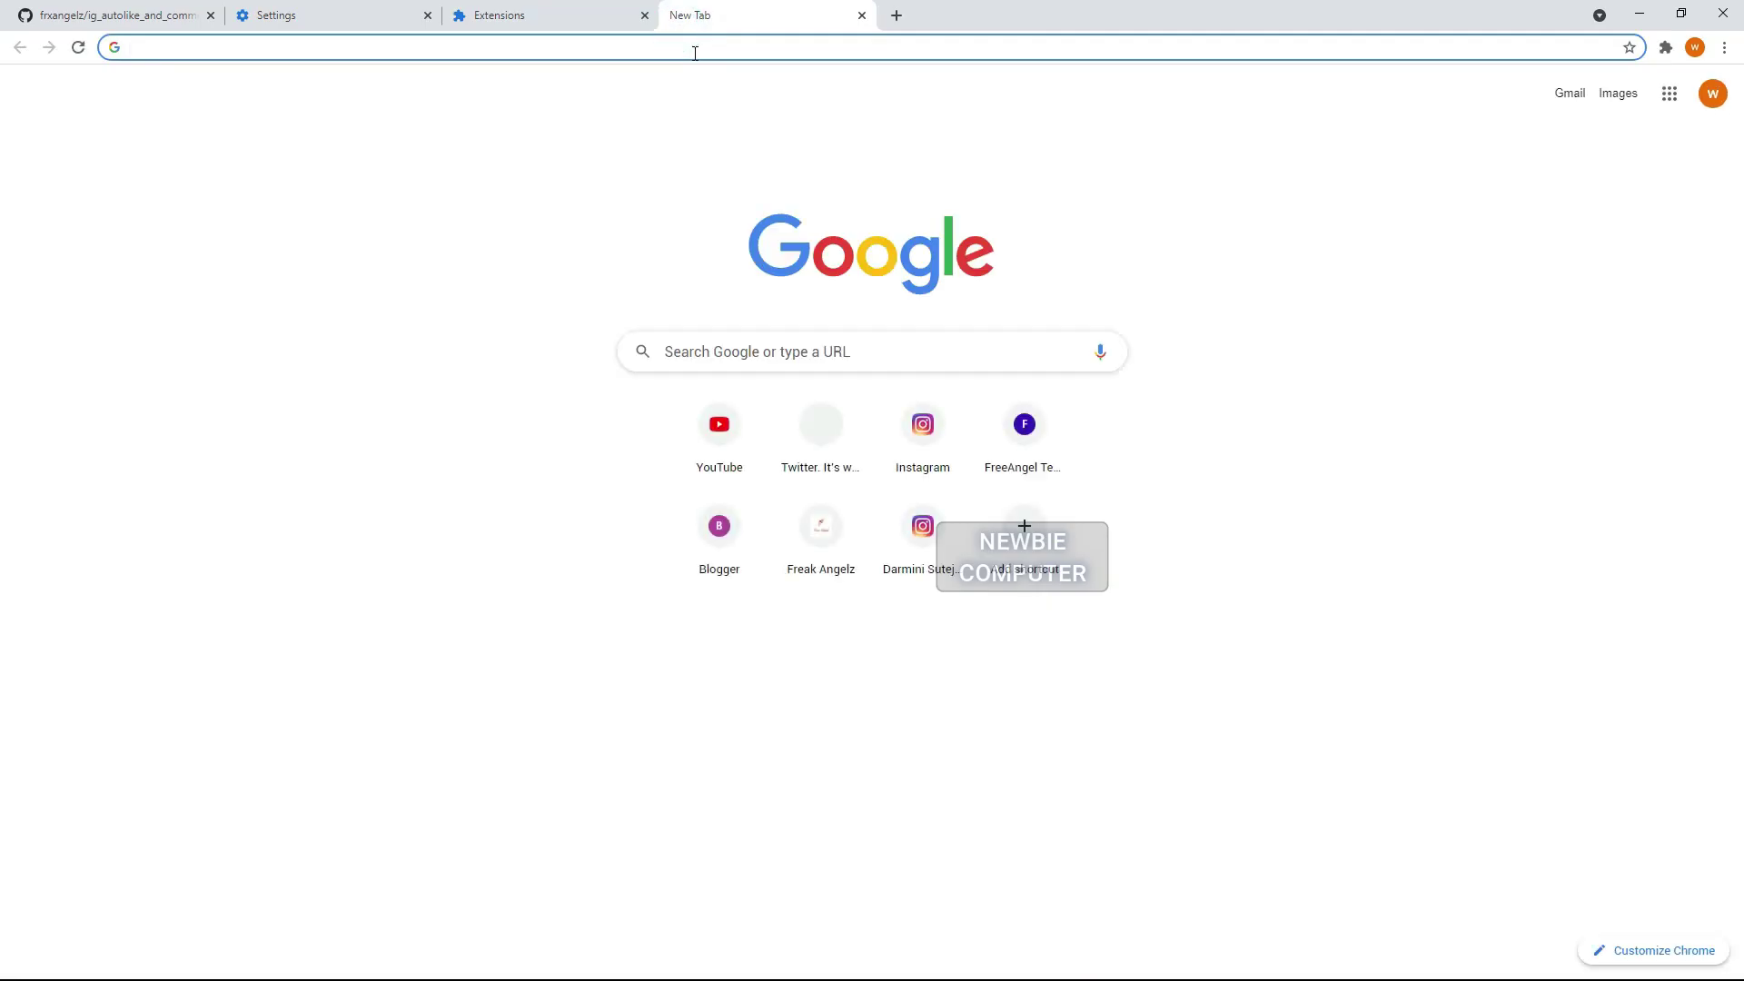
pyautogui.write('in')
pyautogui.press('Return')
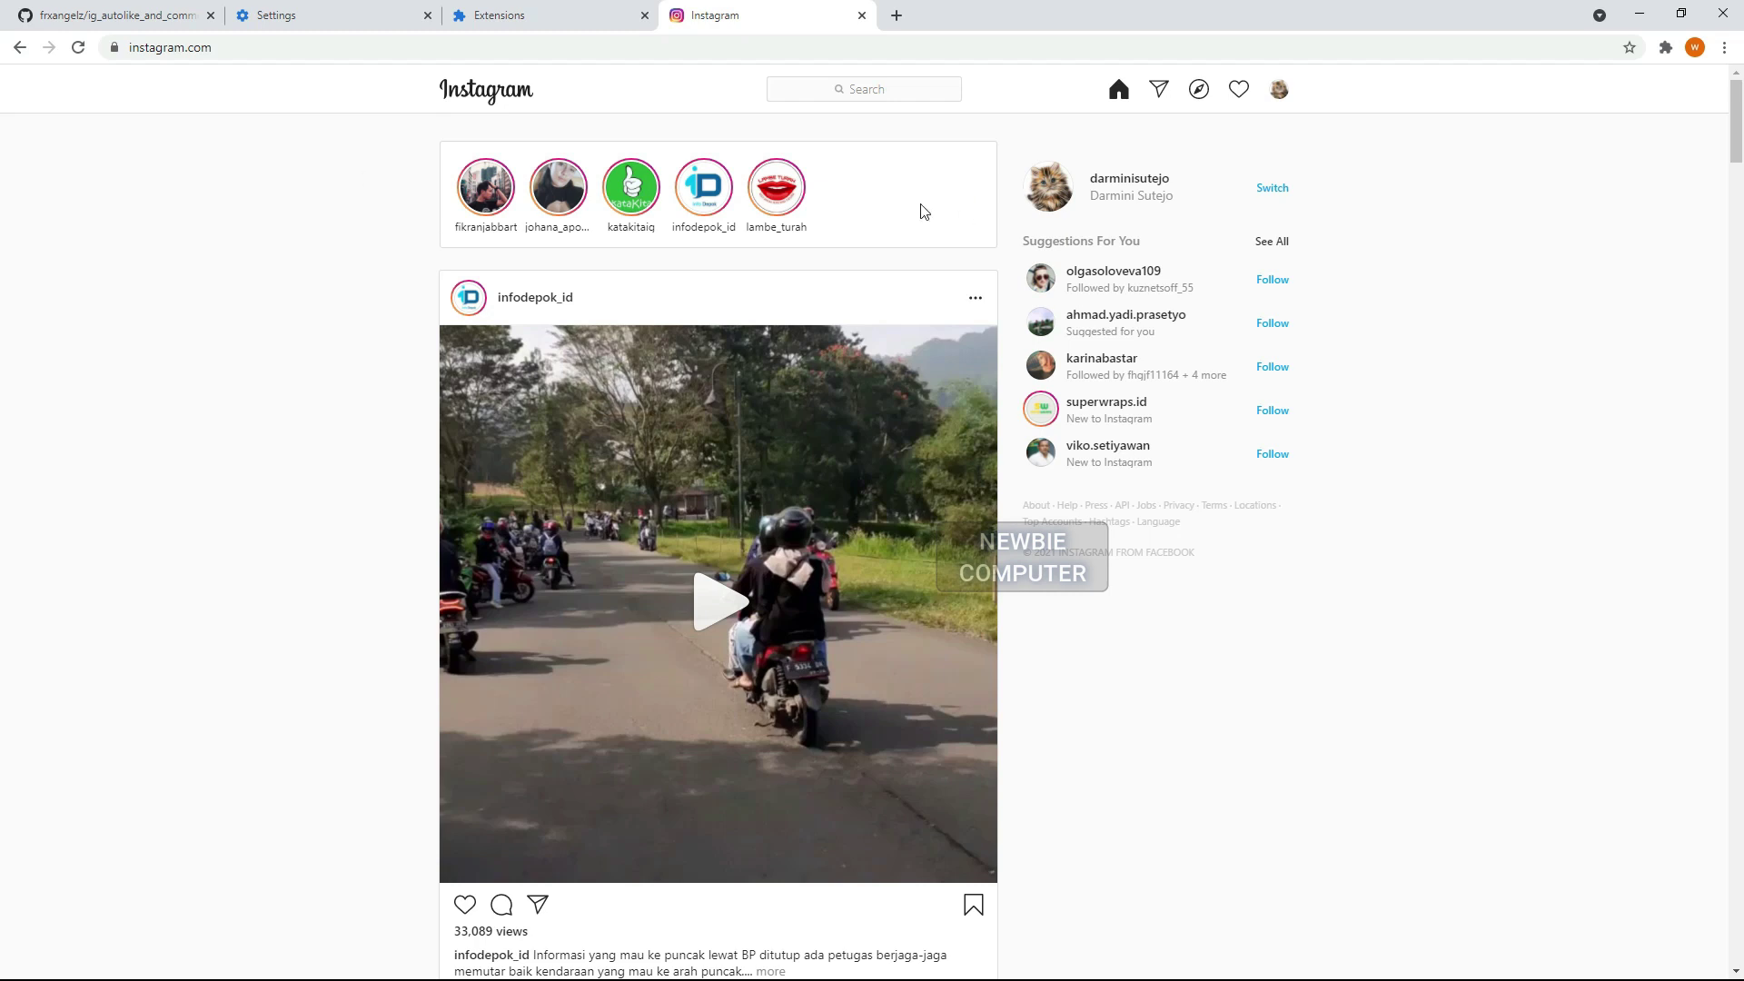
pyautogui.click(1668, 50)
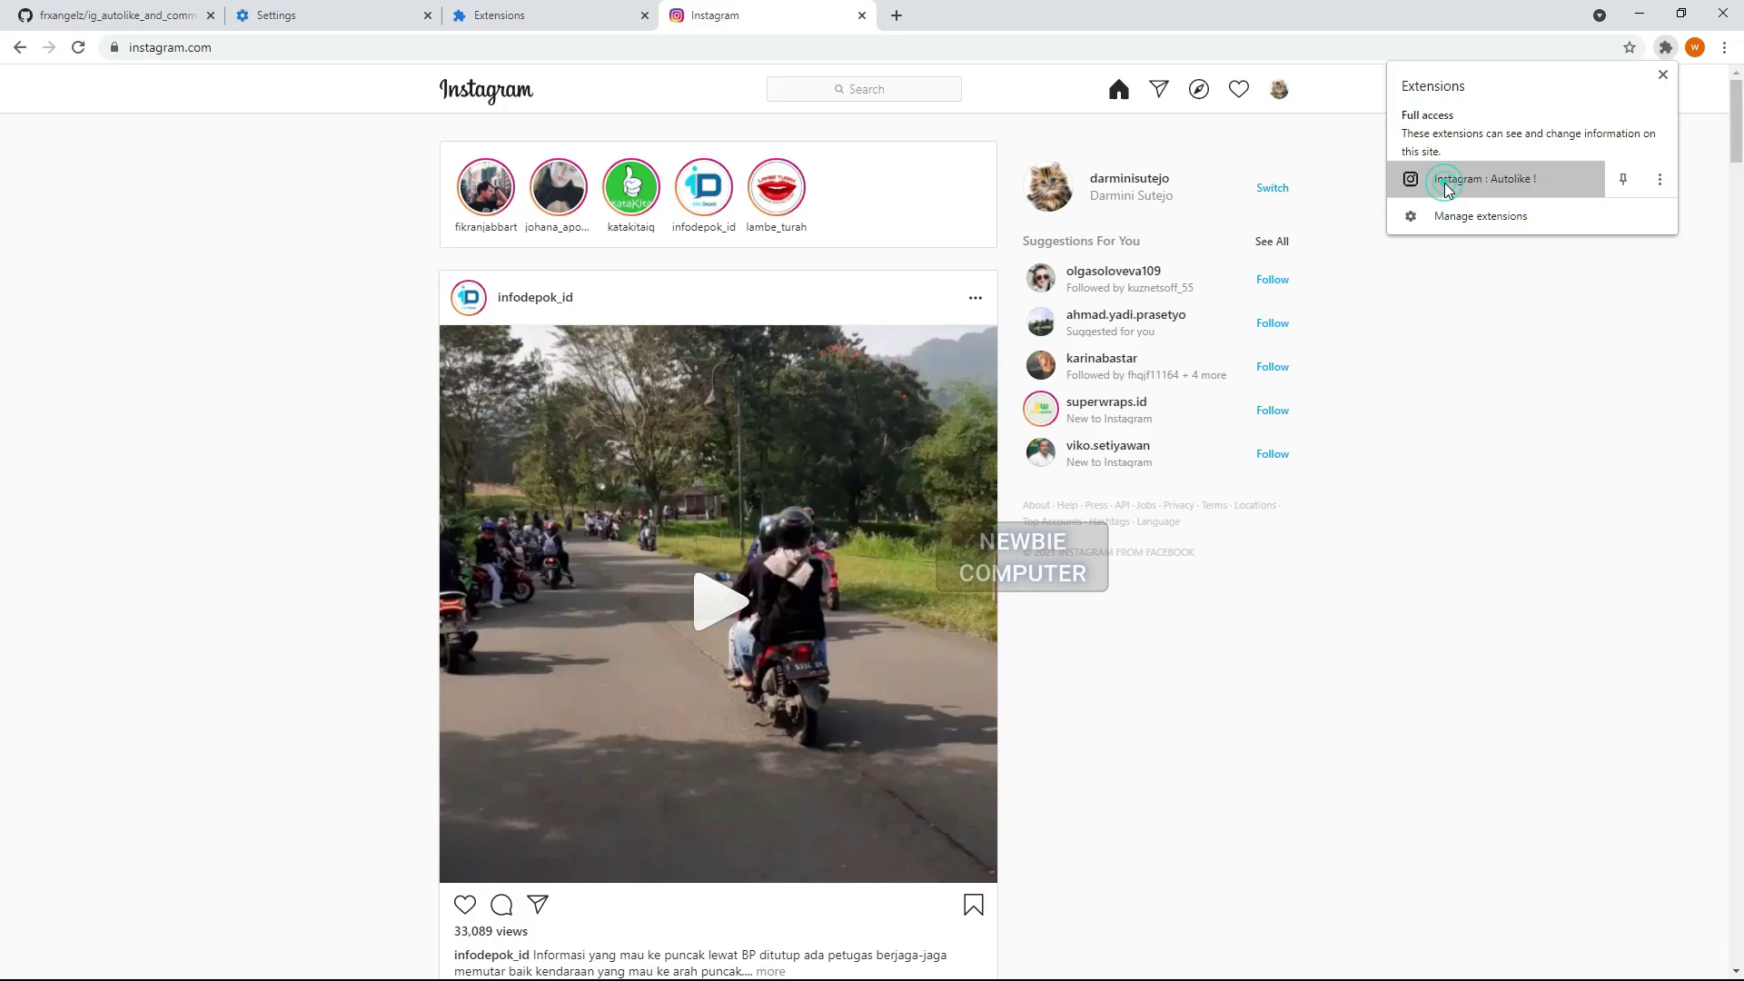
# Step: In the Autolike panel, keep Min 5 and Max 10, change Limit from 100 to 2, and start
pyautogui.click(732, 604)
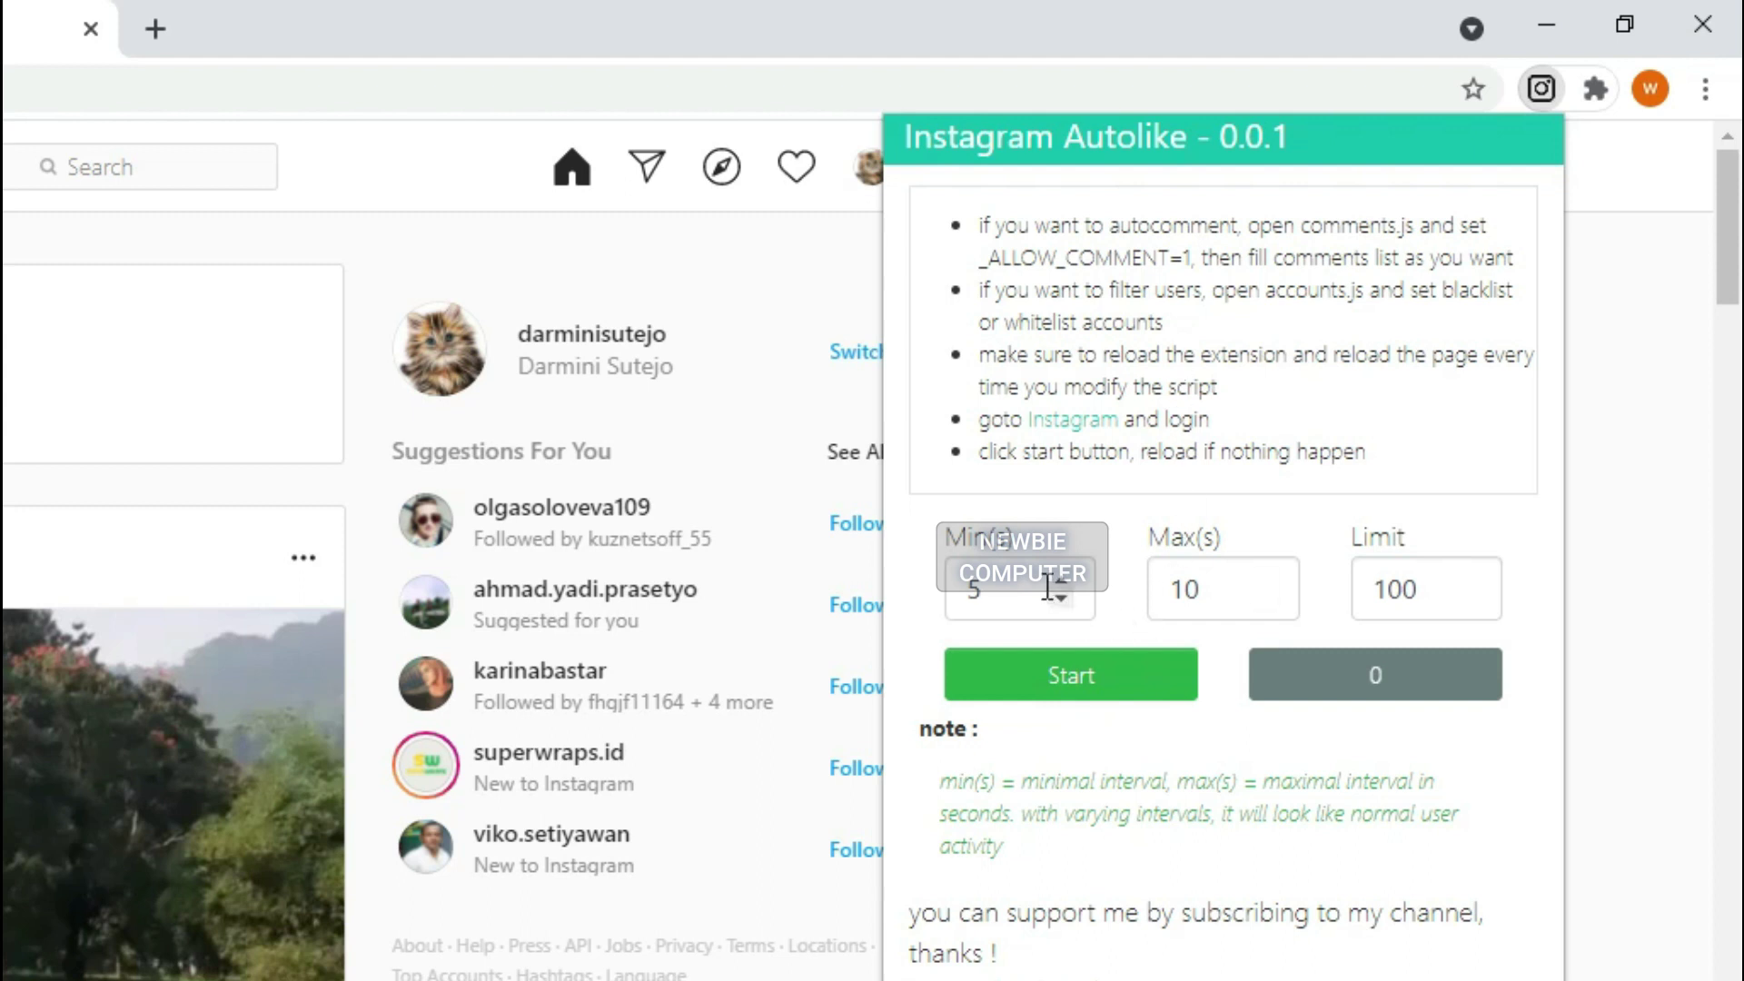
pyautogui.click(1005, 591)
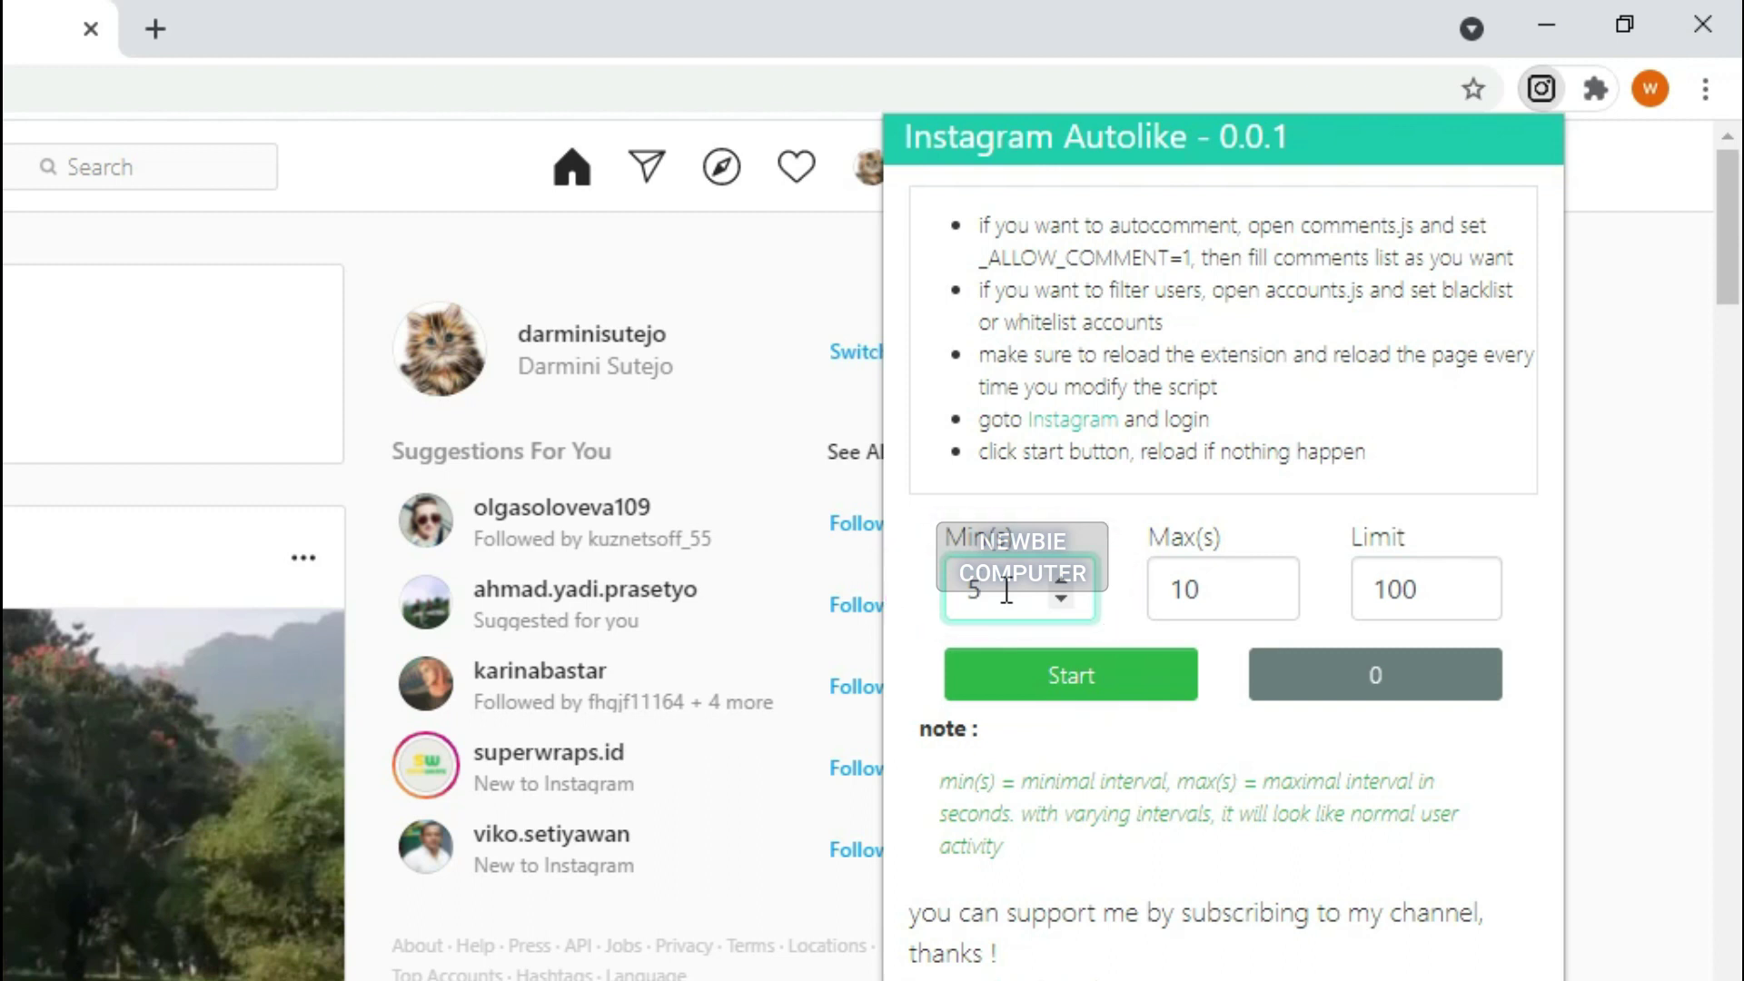
pyautogui.click(1239, 594)
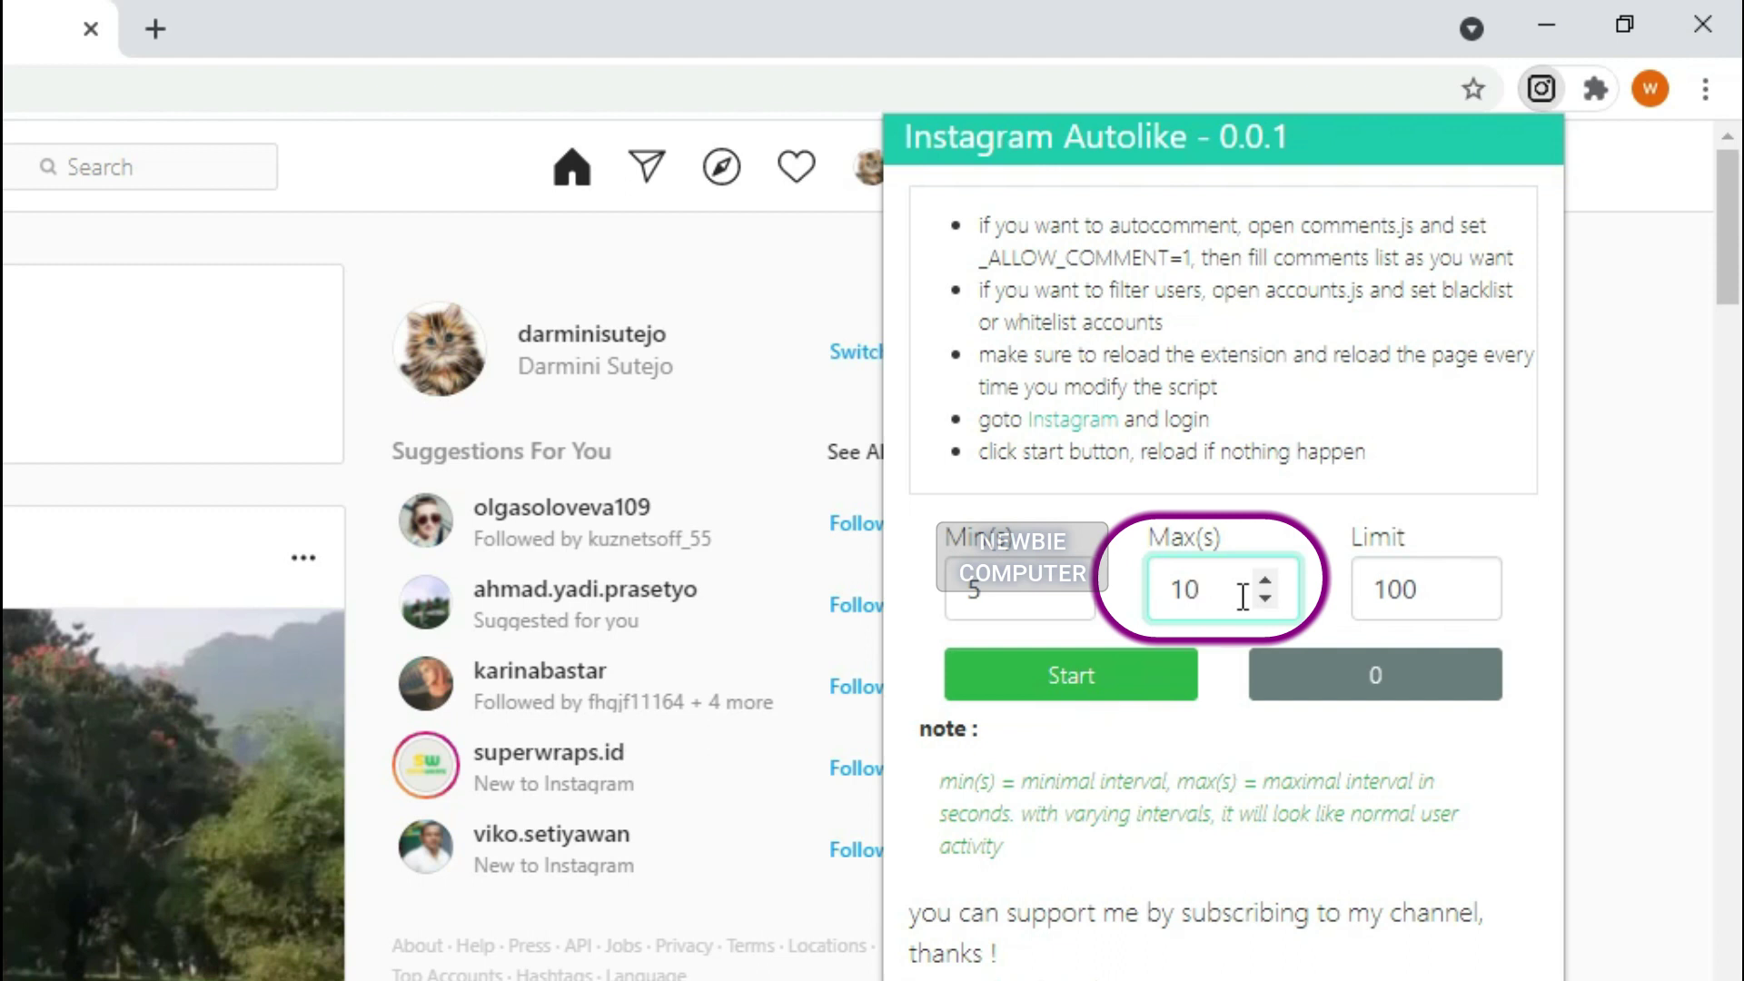
pyautogui.click(1426, 598)
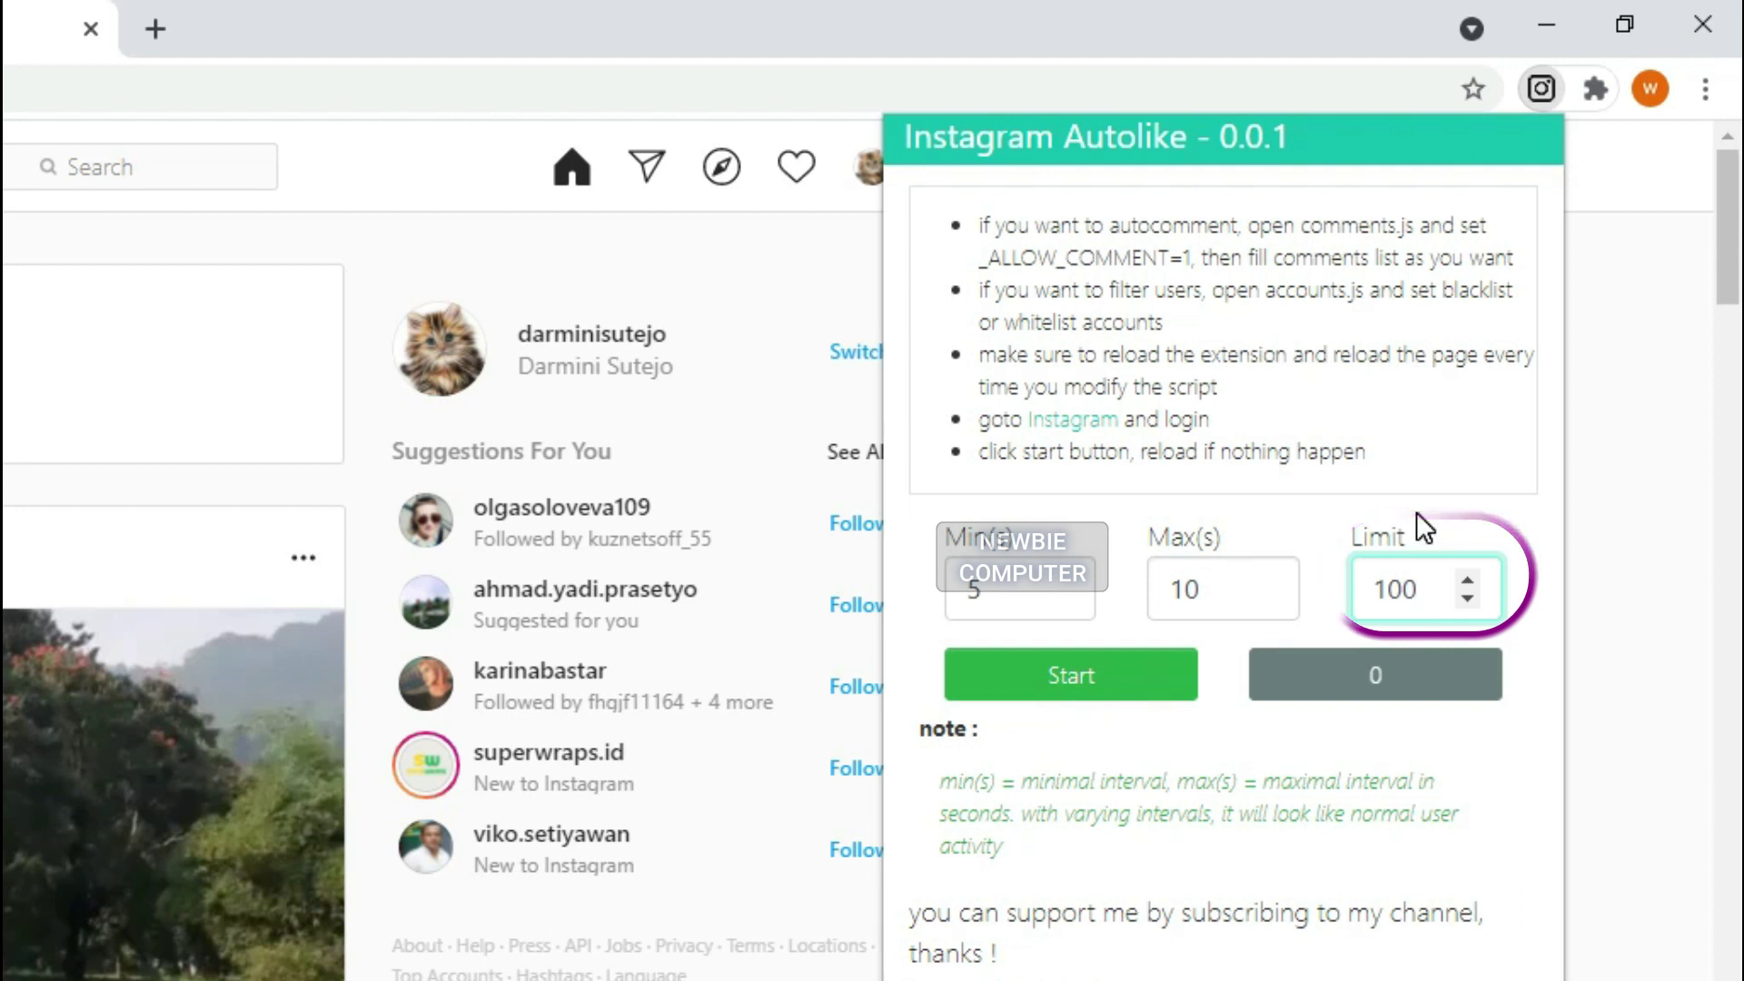
pyautogui.press('BackSpace')
pyautogui.press('BackSpace')
pyautogui.press('BackSpace')
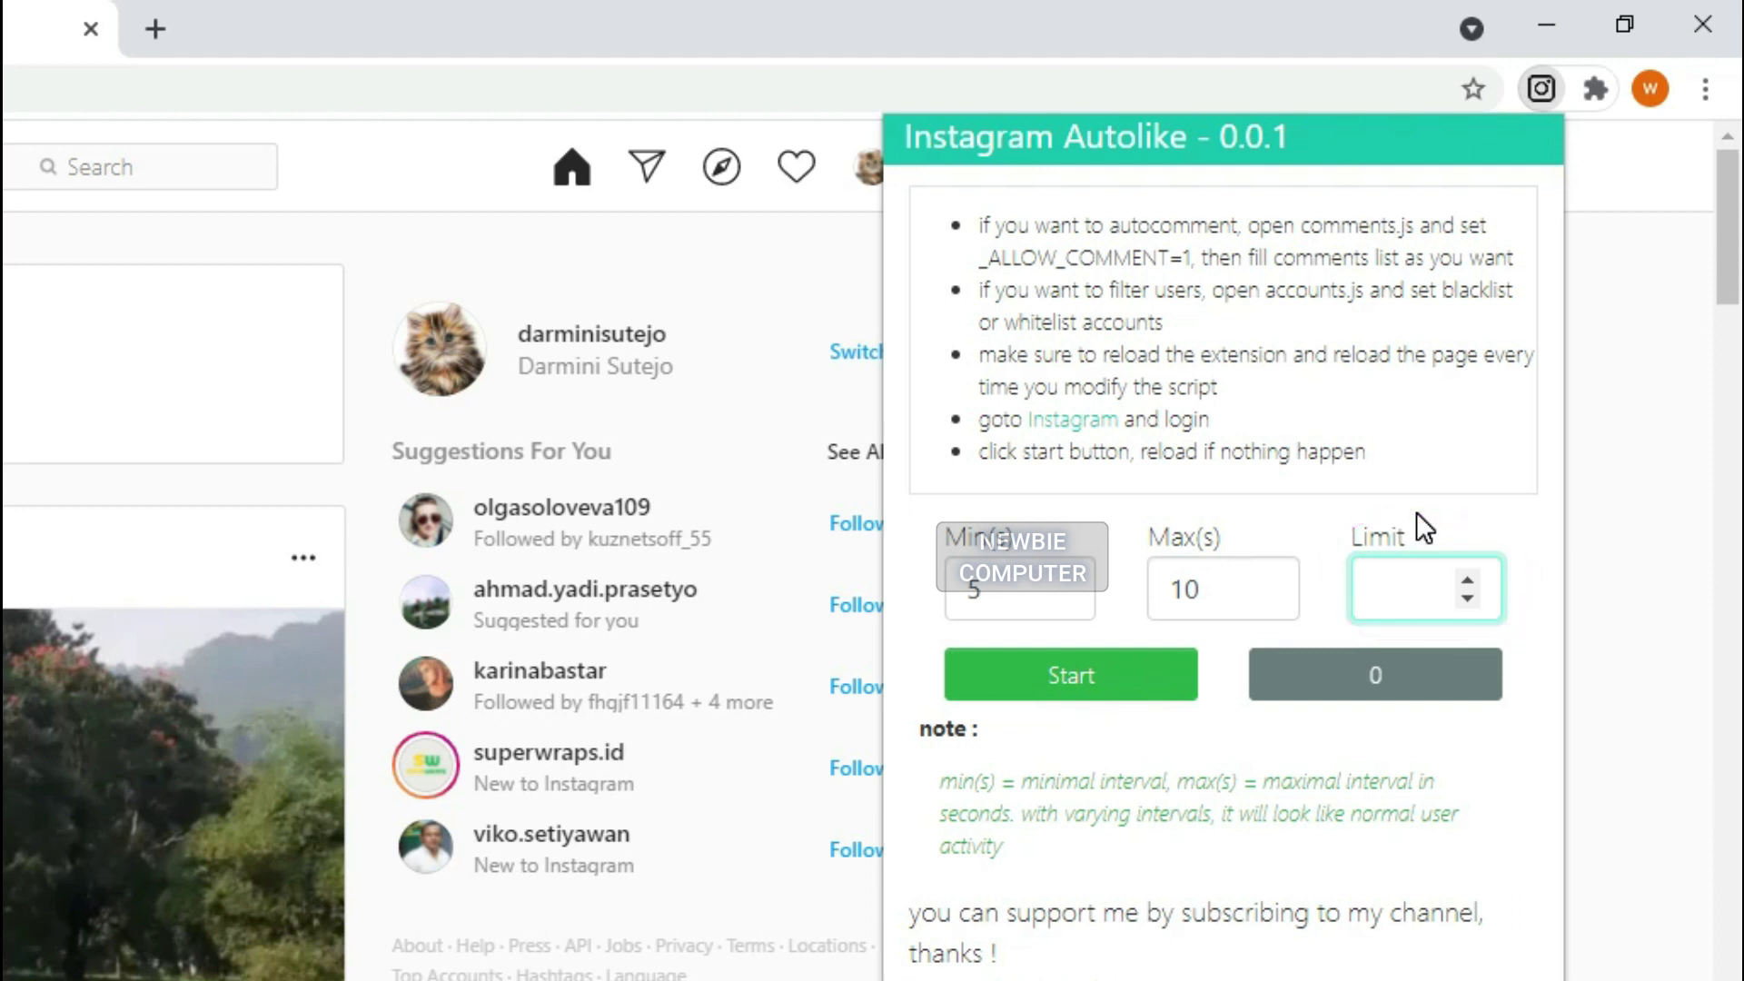
pyautogui.write('2')
pyautogui.click(1529, 609)
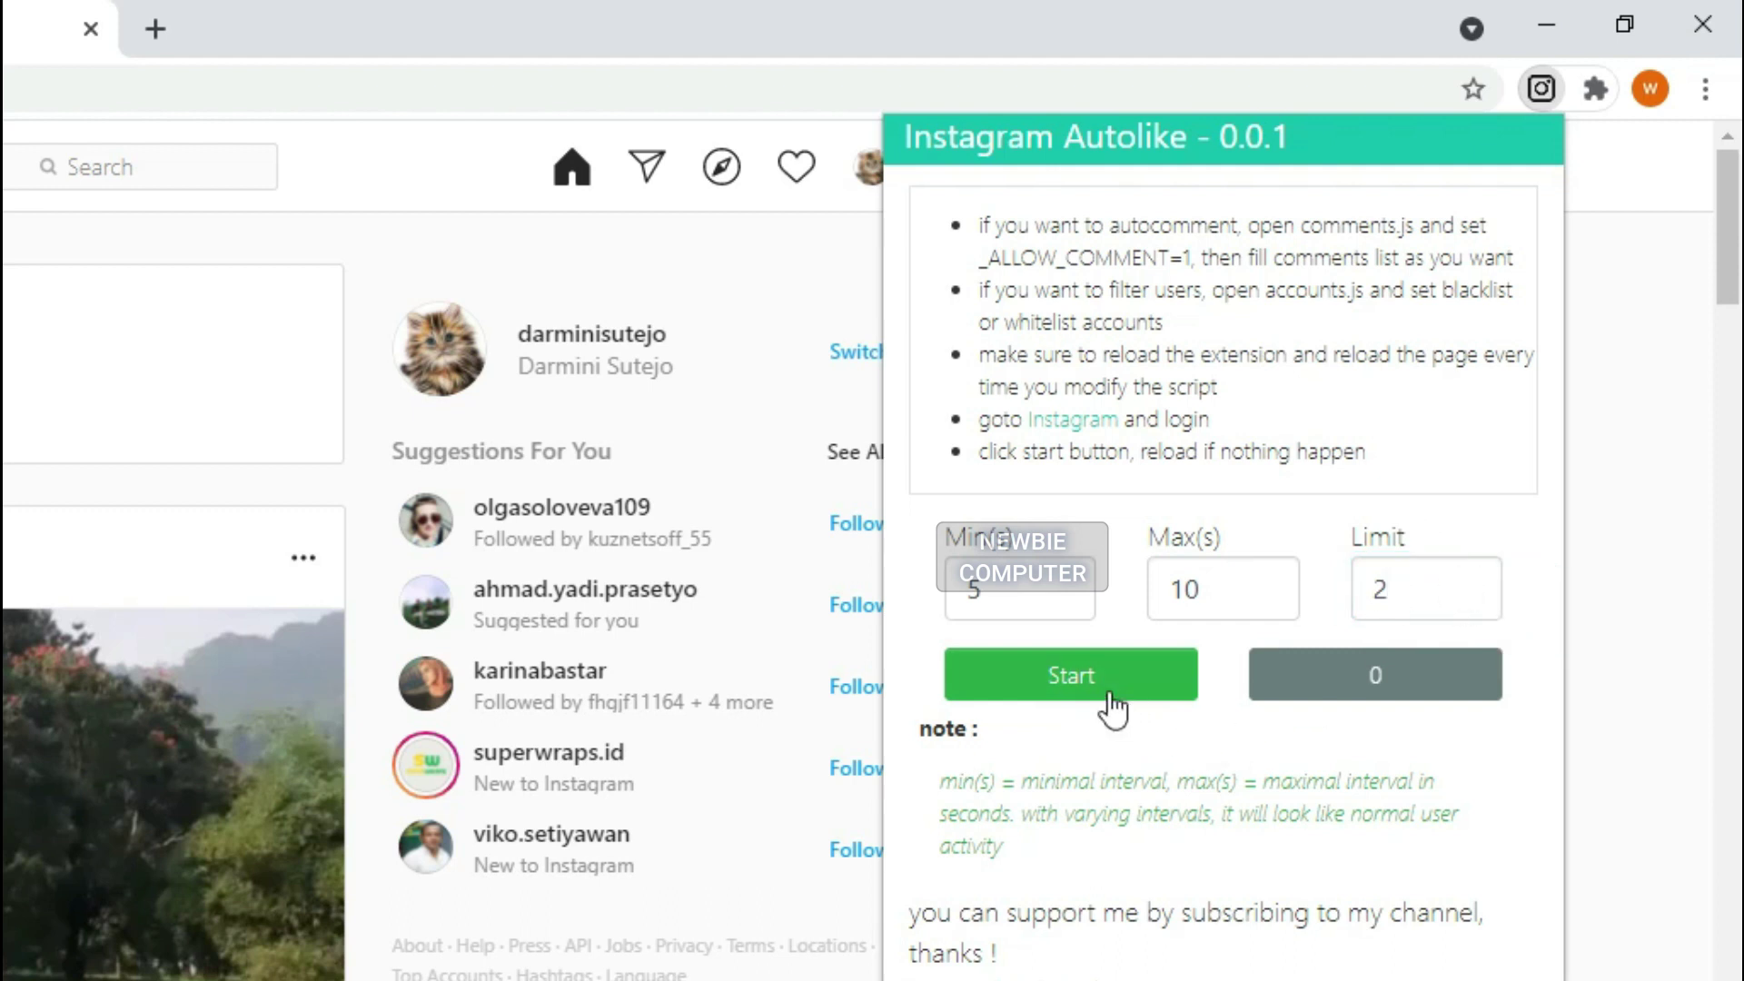
pyautogui.click(1060, 681)
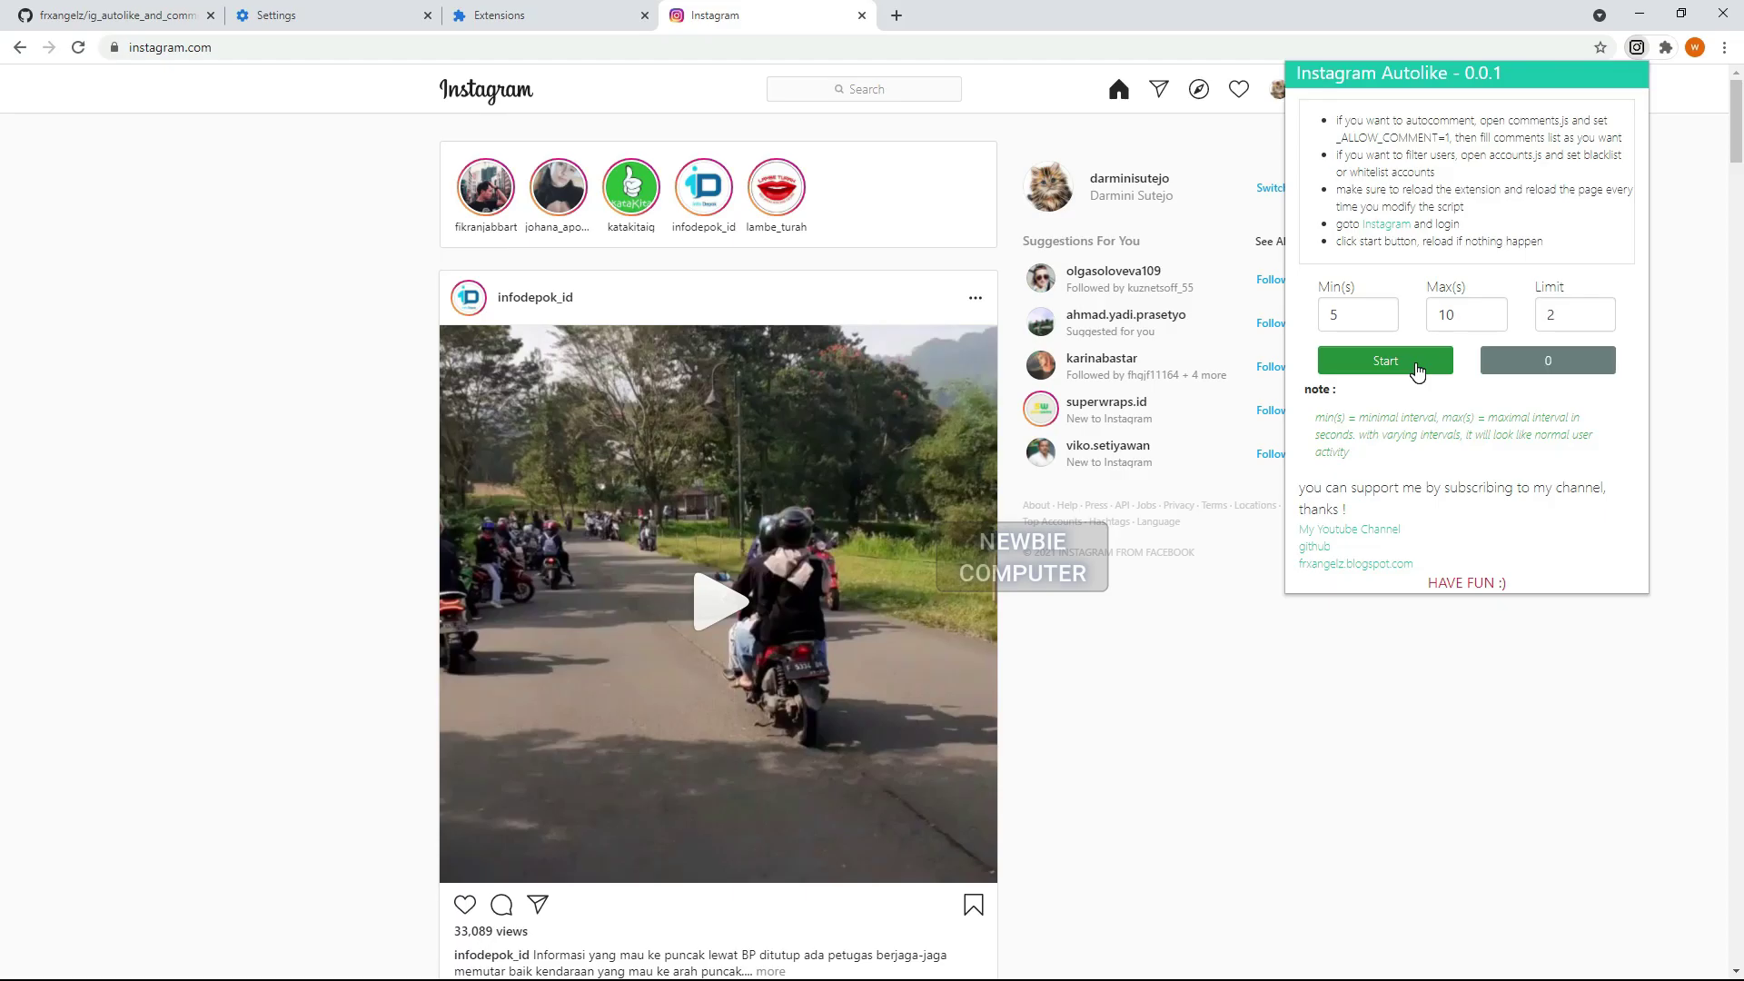